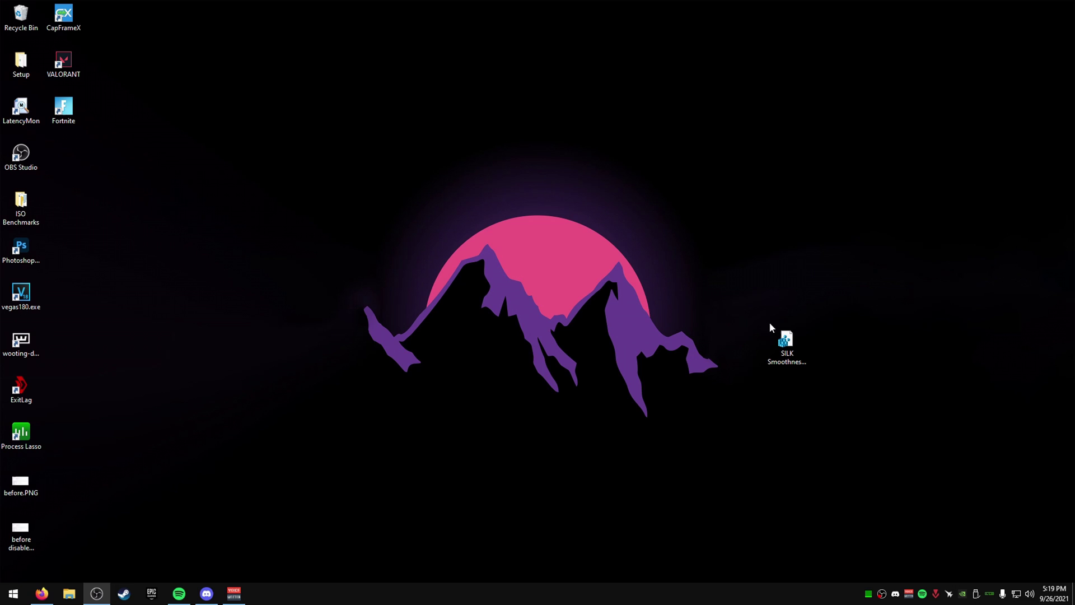
Step: Merge SILK Smoothness.reg into the registry, then launch NVIDIA Control Panel from the desktop
left_click(788, 347)
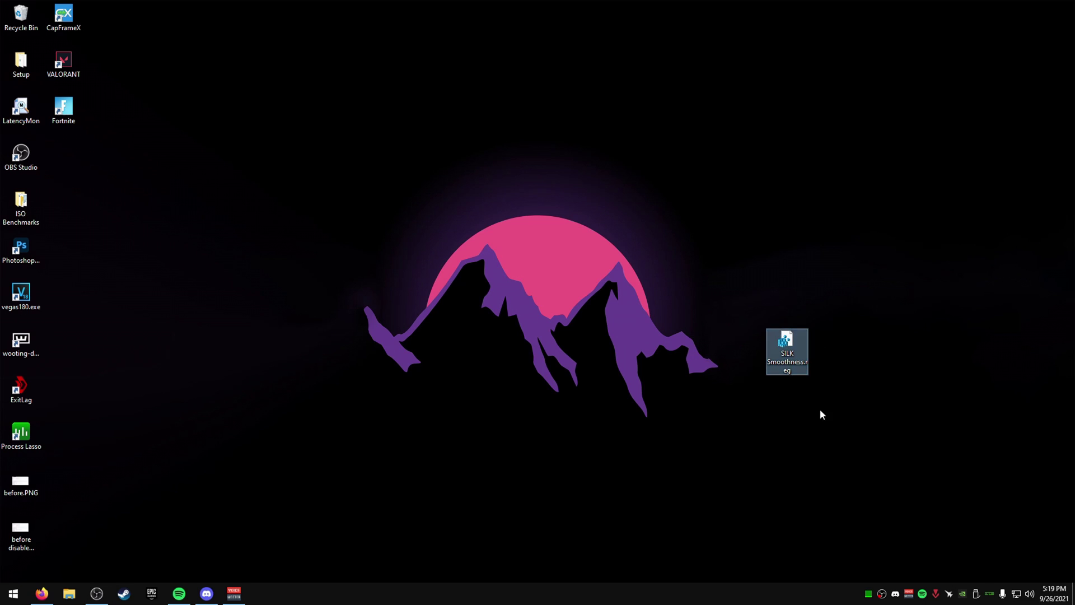
left_click(724, 306)
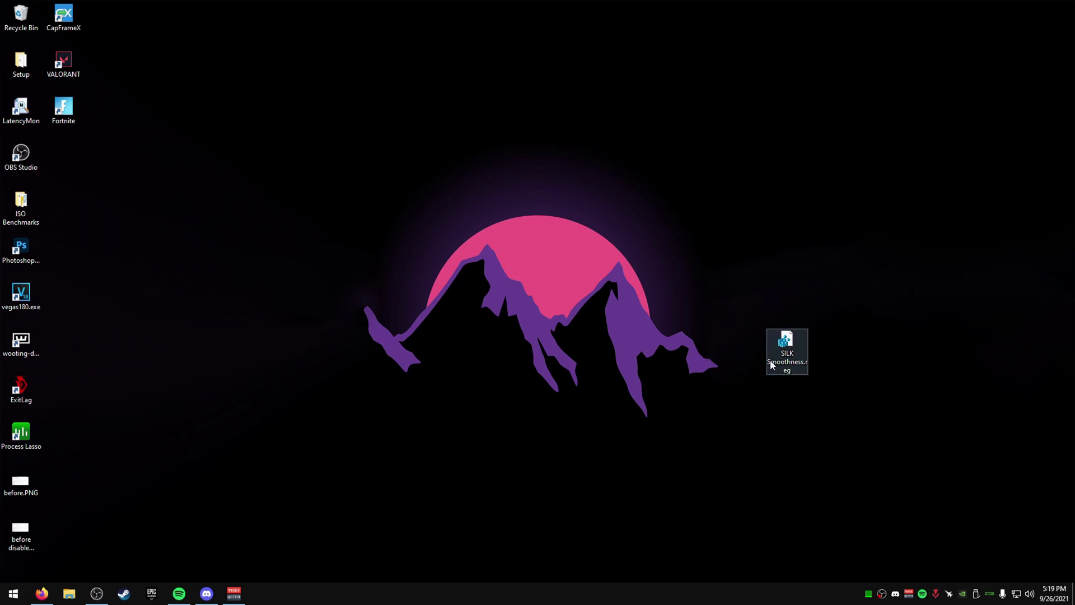
left_click(780, 359)
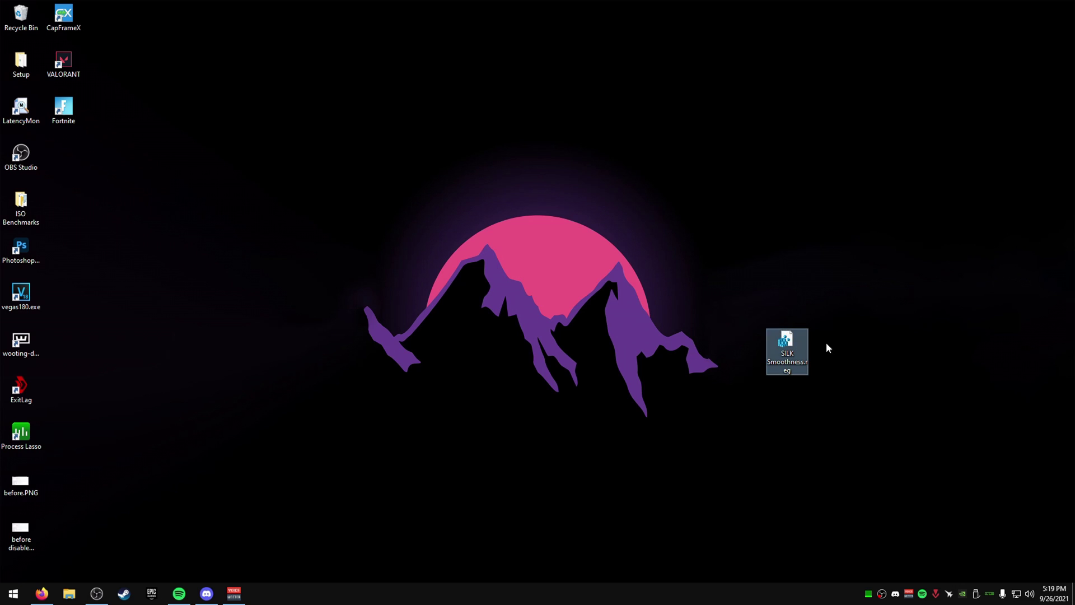
double_click(789, 341)
left_click(621, 310)
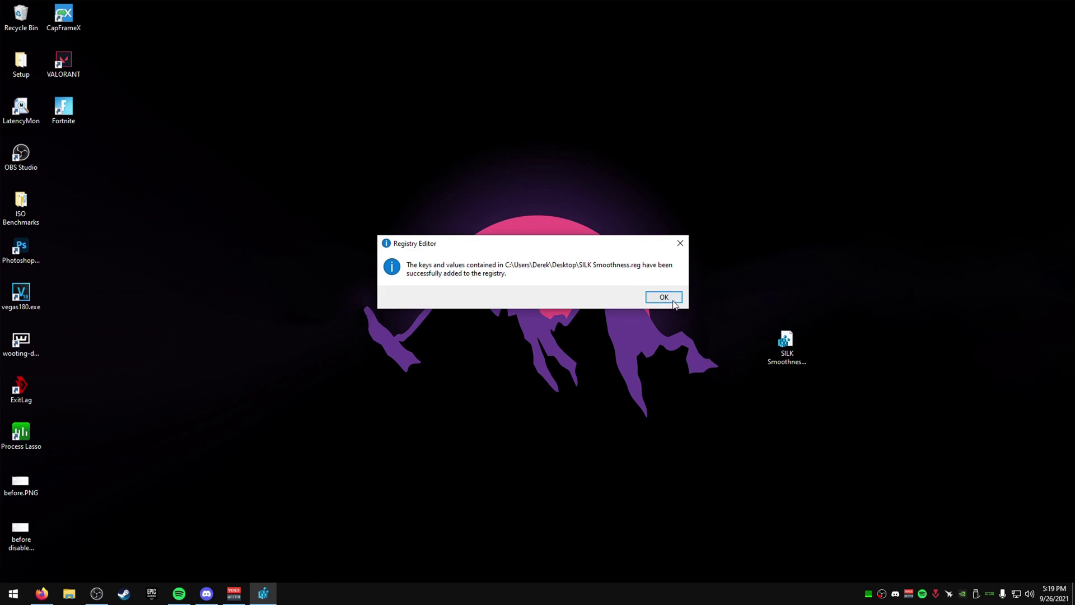
key("Return")
right_click(516, 269)
left_click(565, 358)
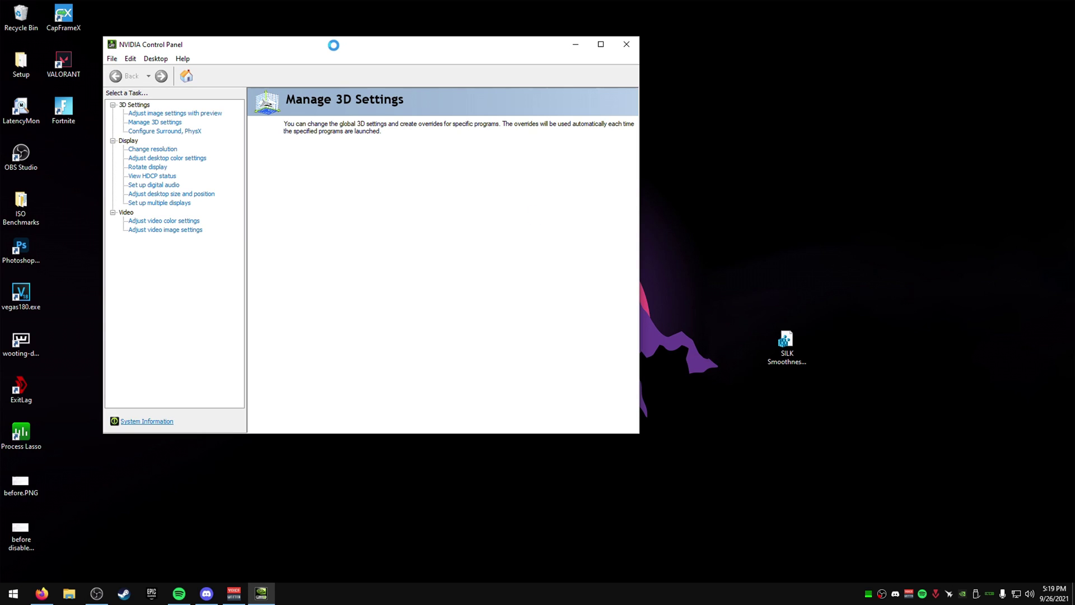
Step: Look over the Adjust image settings with preview page, then switch to Manage 3D settings
left_click(277, 136)
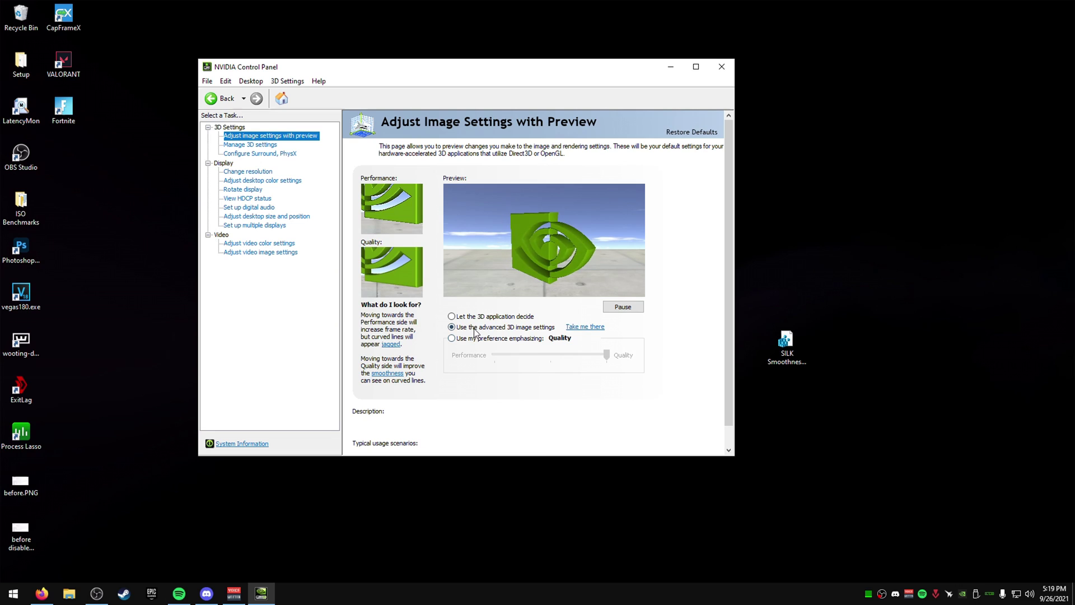
mouse_move(500, 331)
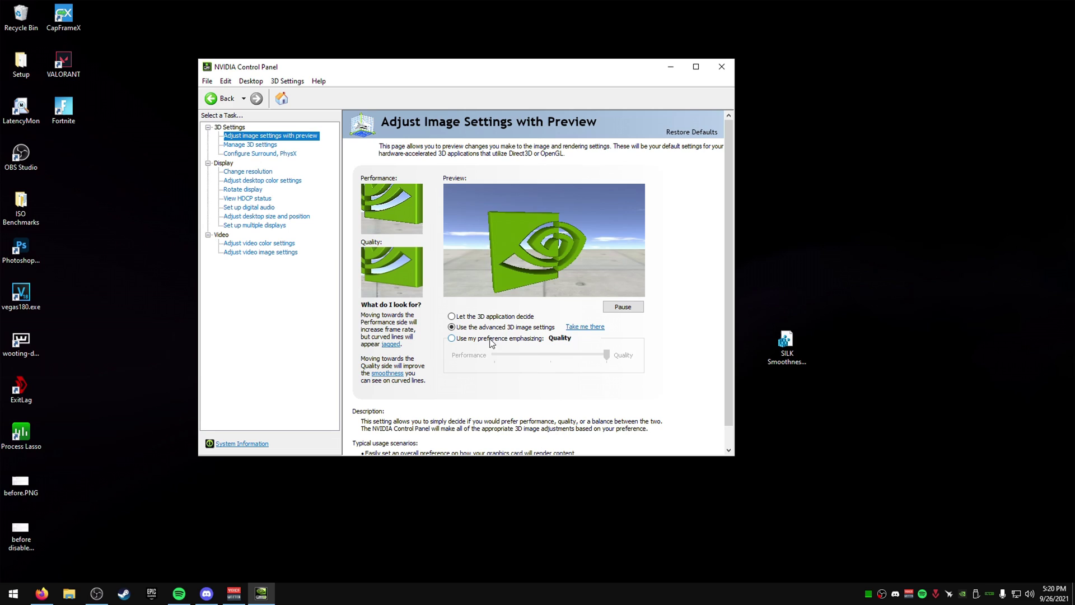
left_click(258, 147)
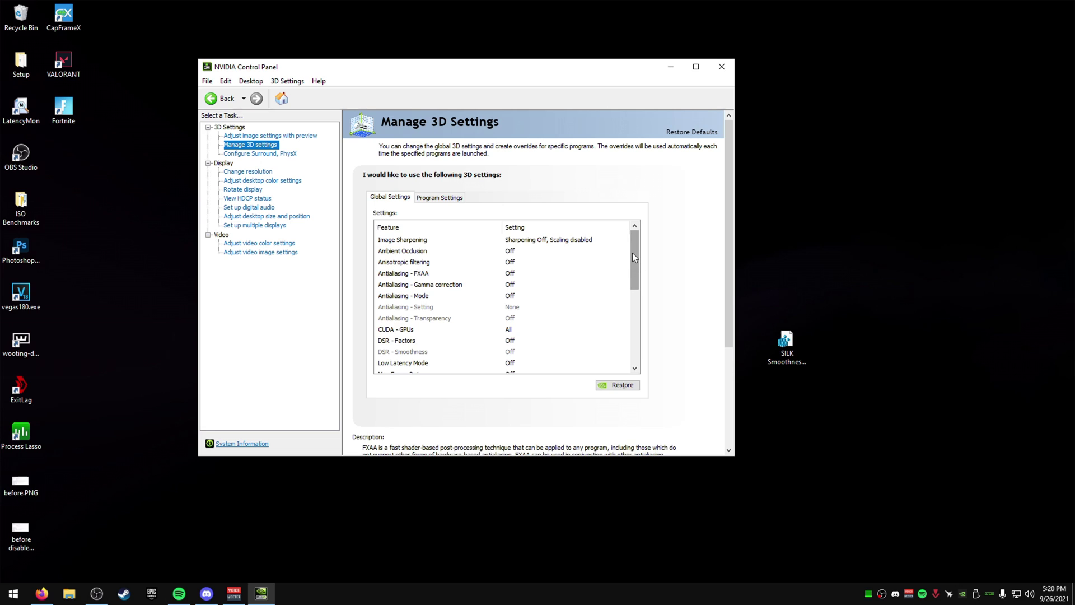
Step: Scroll the Global Settings list down to Low Latency Mode and expand its choices
left_click_drag(635, 258, 648, 232)
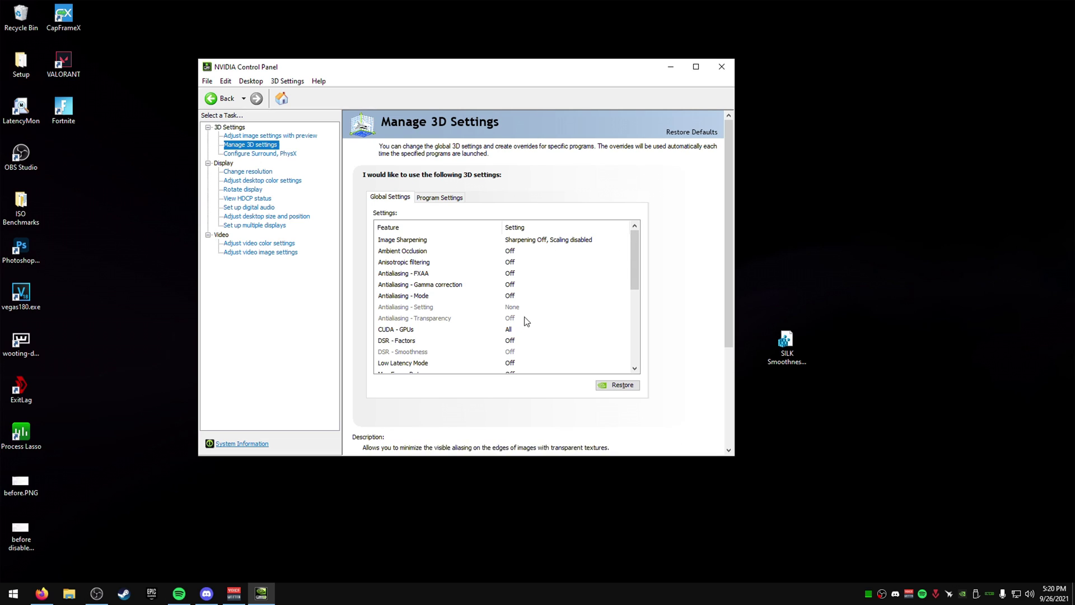
left_click_drag(636, 288, 637, 308)
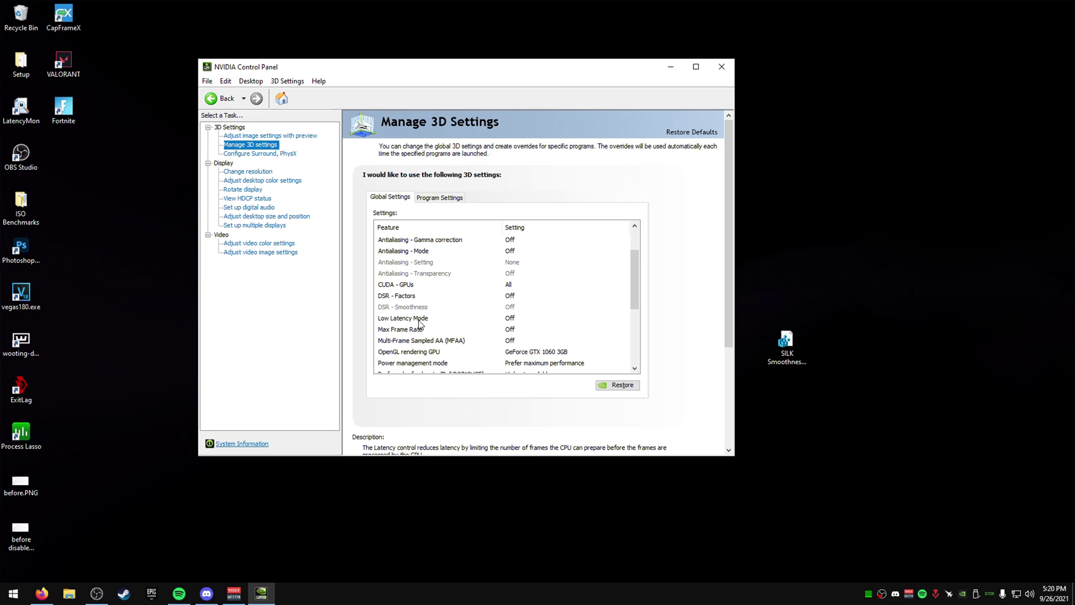
left_click(517, 319)
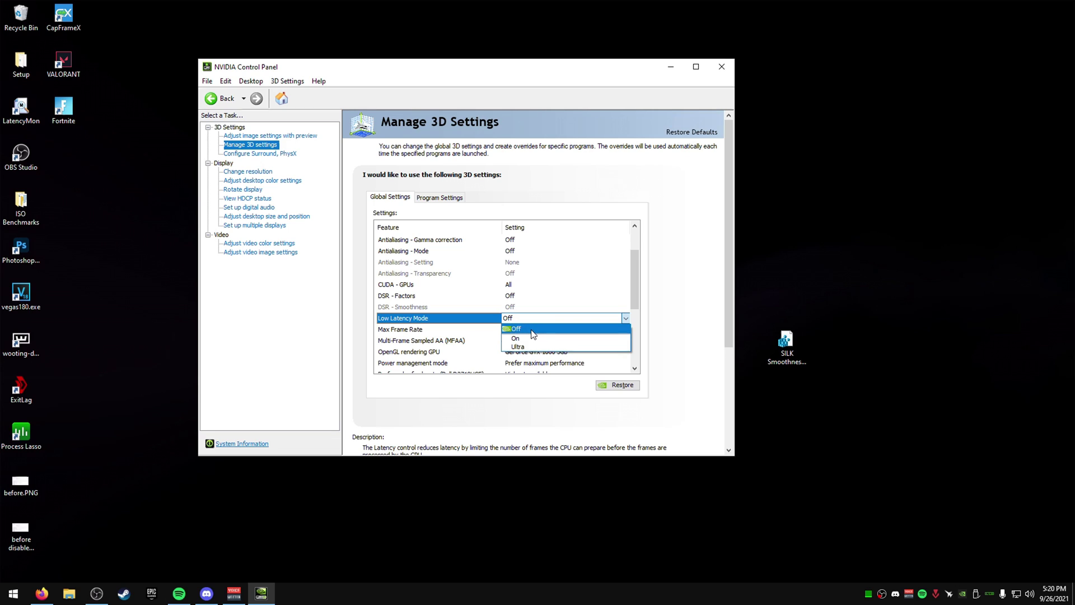
Step: Leave Low Latency Mode set to Off and scroll further down the settings list
left_click(533, 328)
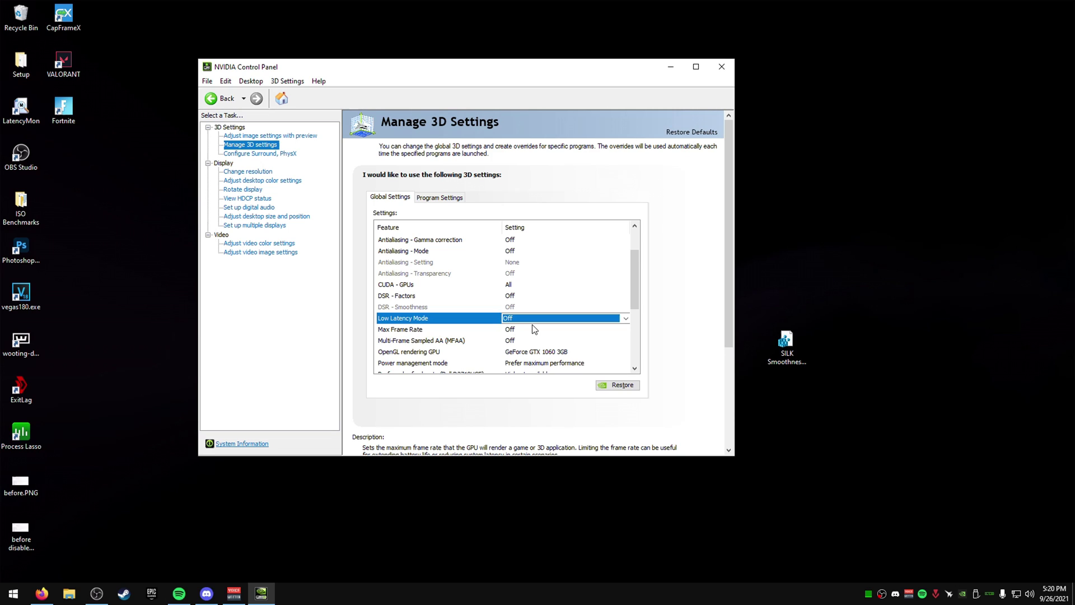
left_click(532, 318)
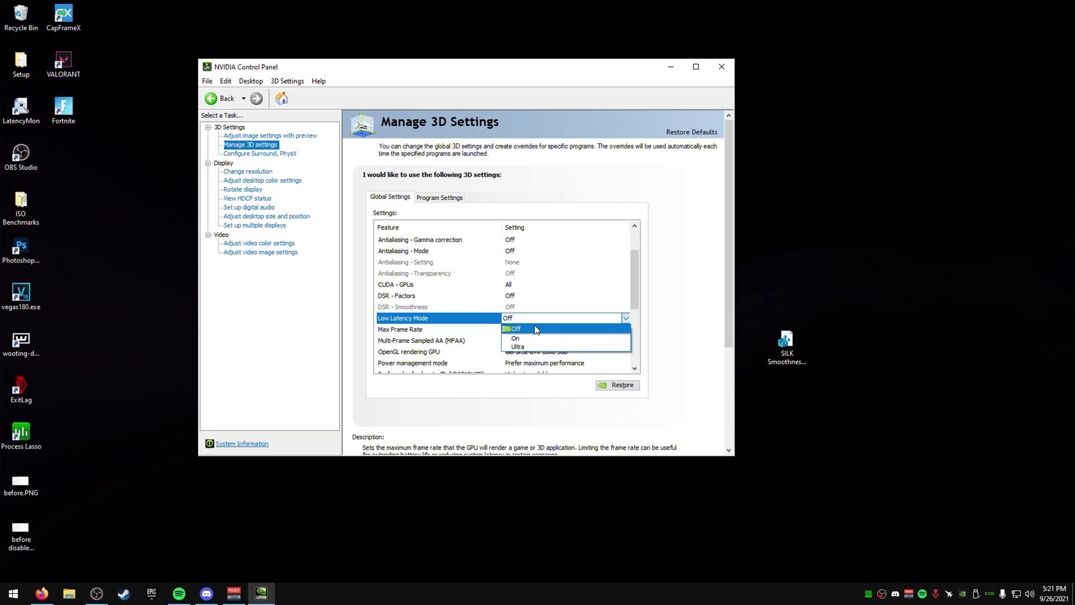
left_click(539, 329)
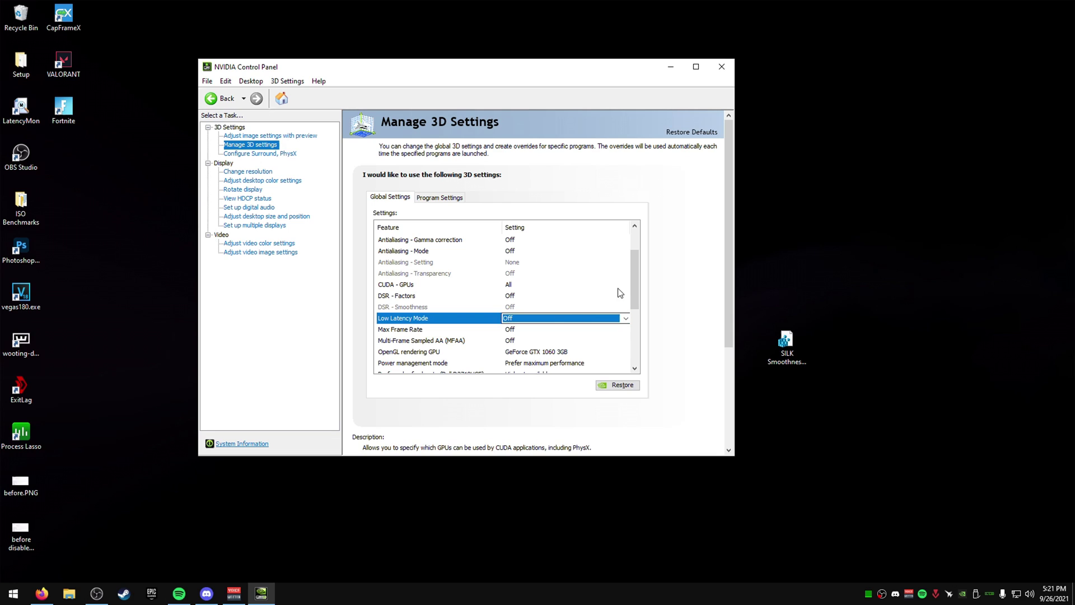
scroll(637, 287, "down", 2)
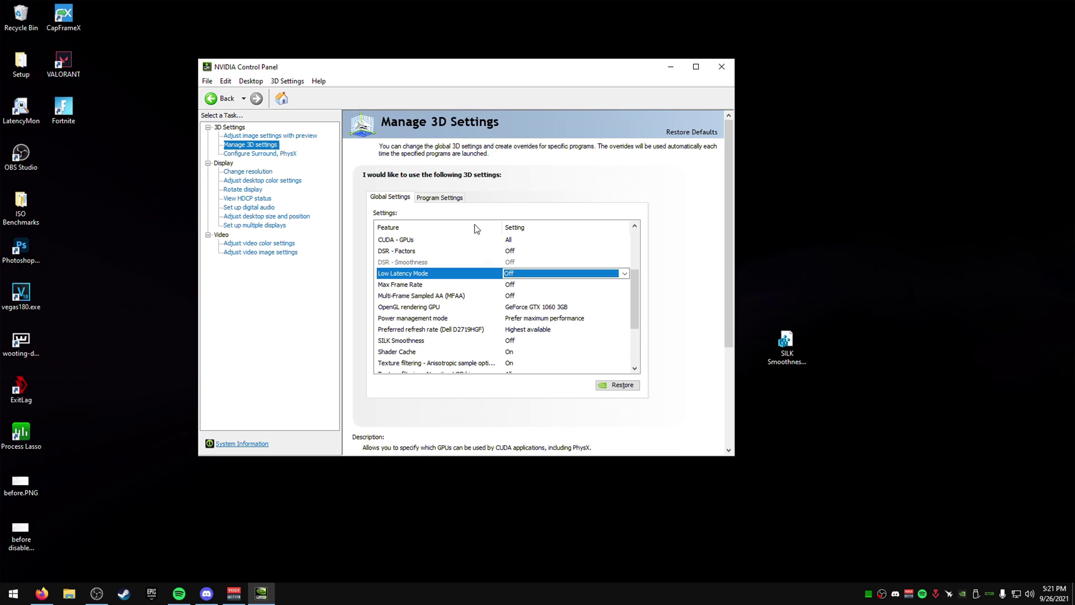
Step: Check Program Settings, return to Global Settings, and expand the OpenGL rendering GPU choices
left_click(440, 197)
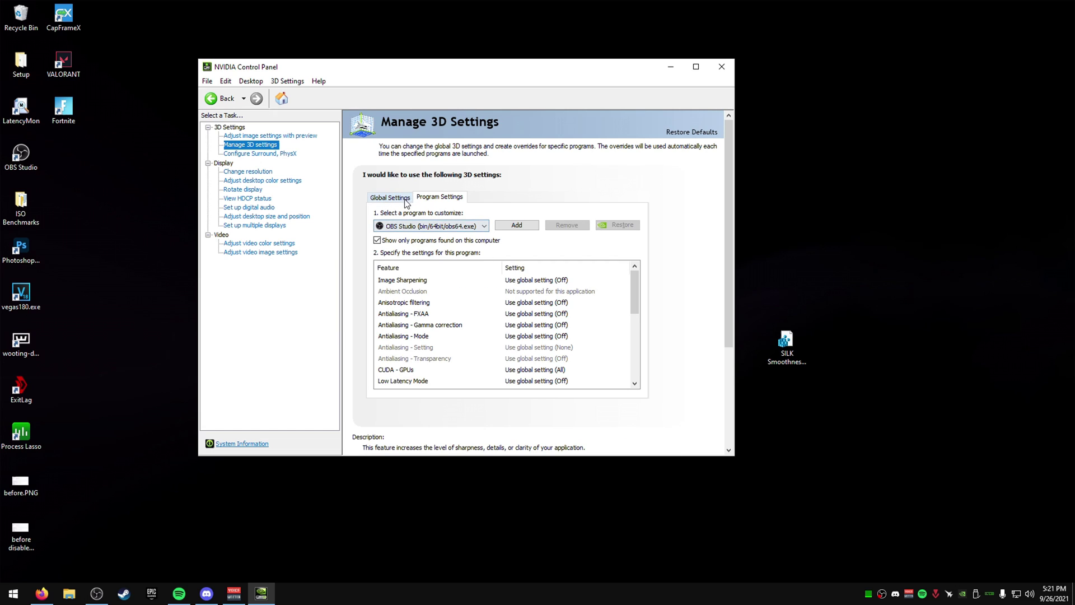
scroll(478, 340, "down", 1)
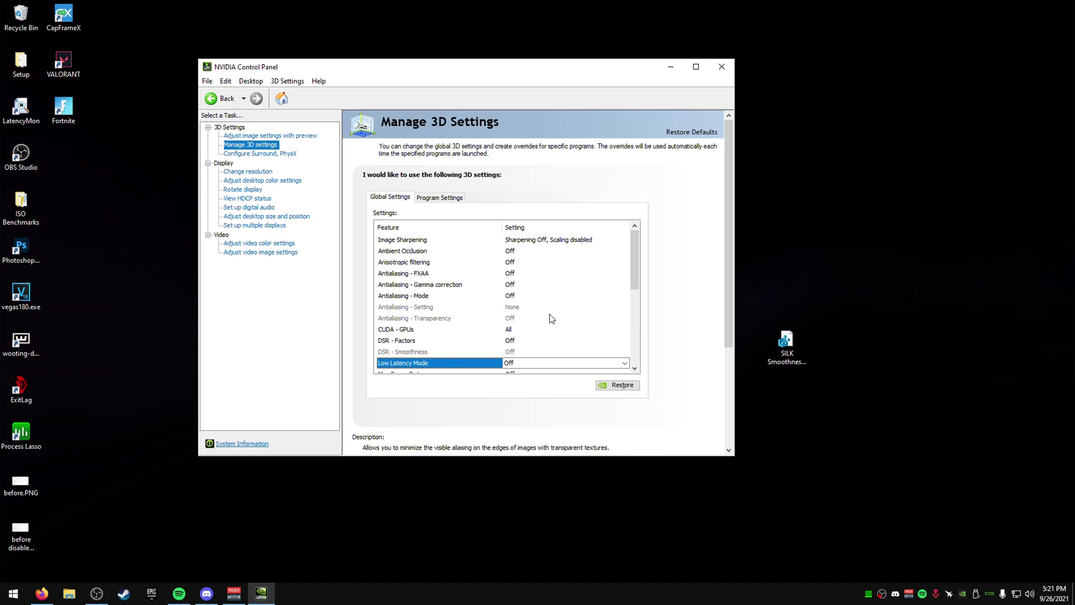
left_click_drag(632, 250, 636, 291)
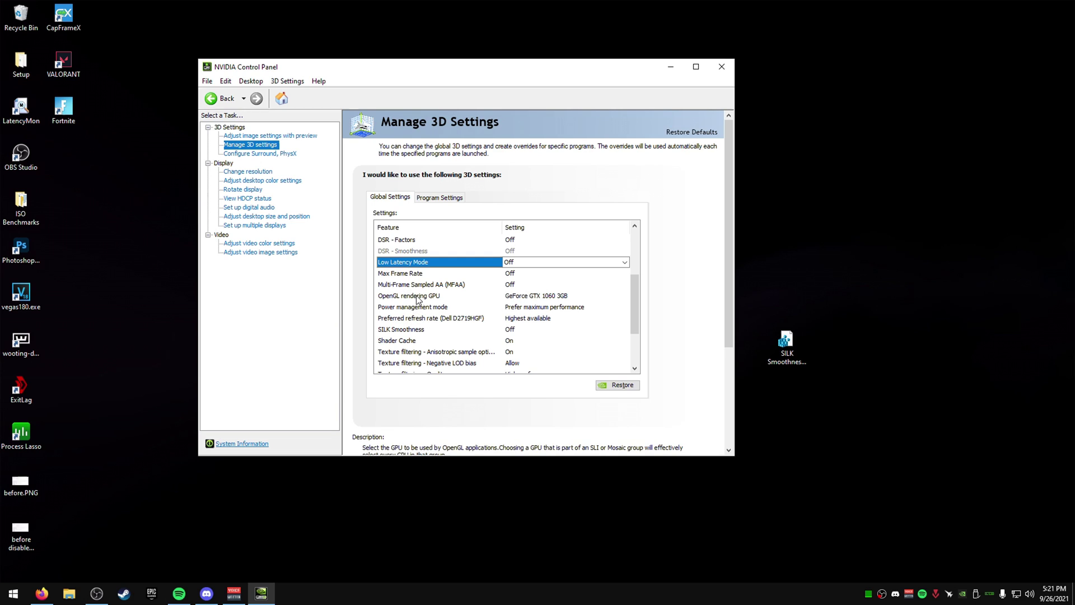
left_click(541, 297)
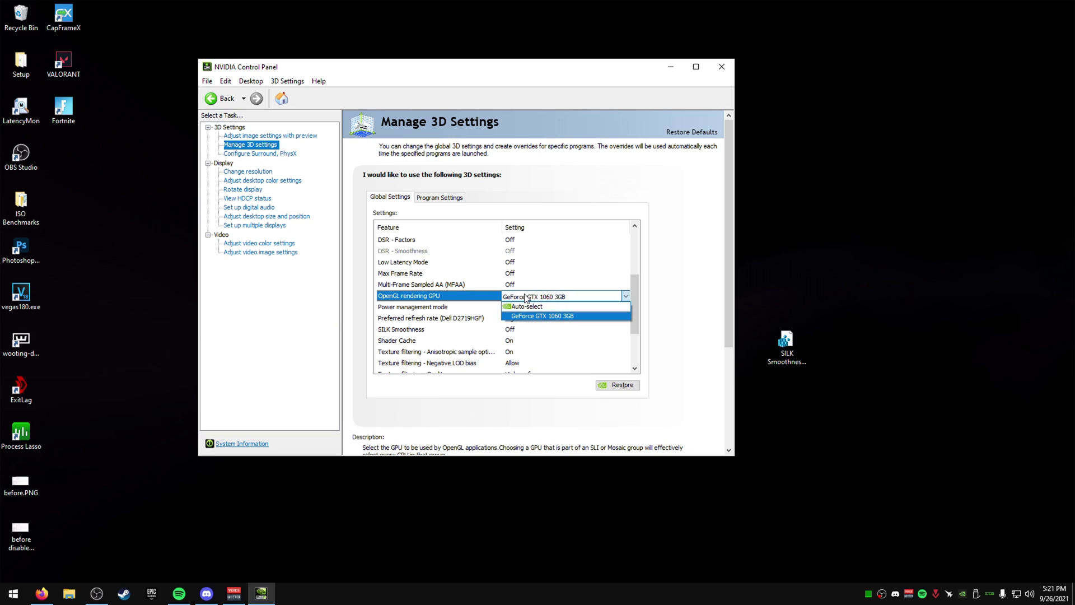
Step: Keep OpenGL rendering on GeForce GTX 1060 3GB and power management at Prefer maximum performance
left_click(554, 317)
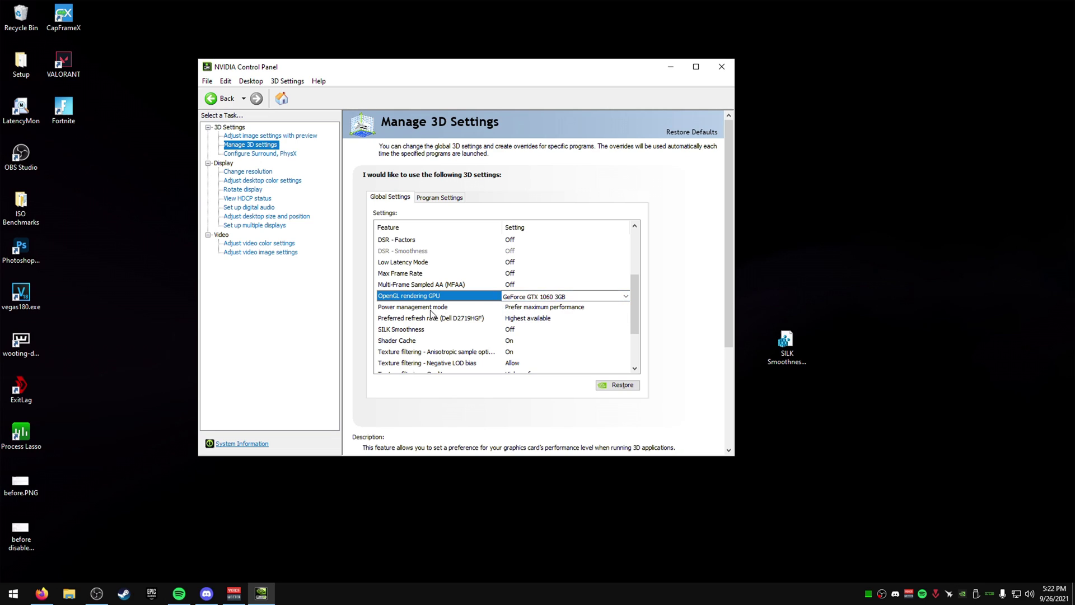
left_click(551, 308)
left_click(551, 308)
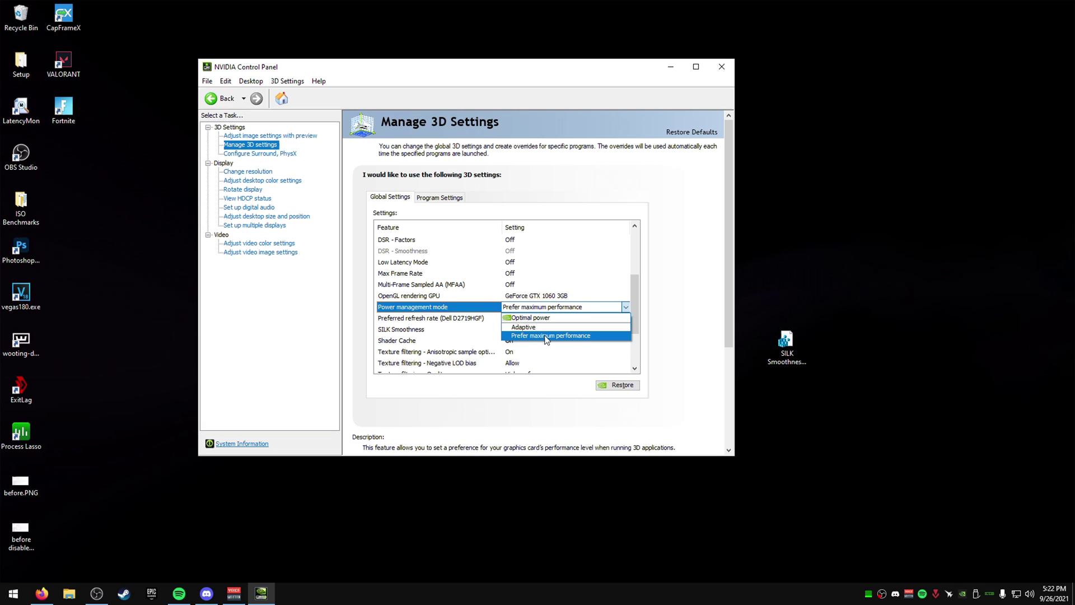
left_click(636, 296)
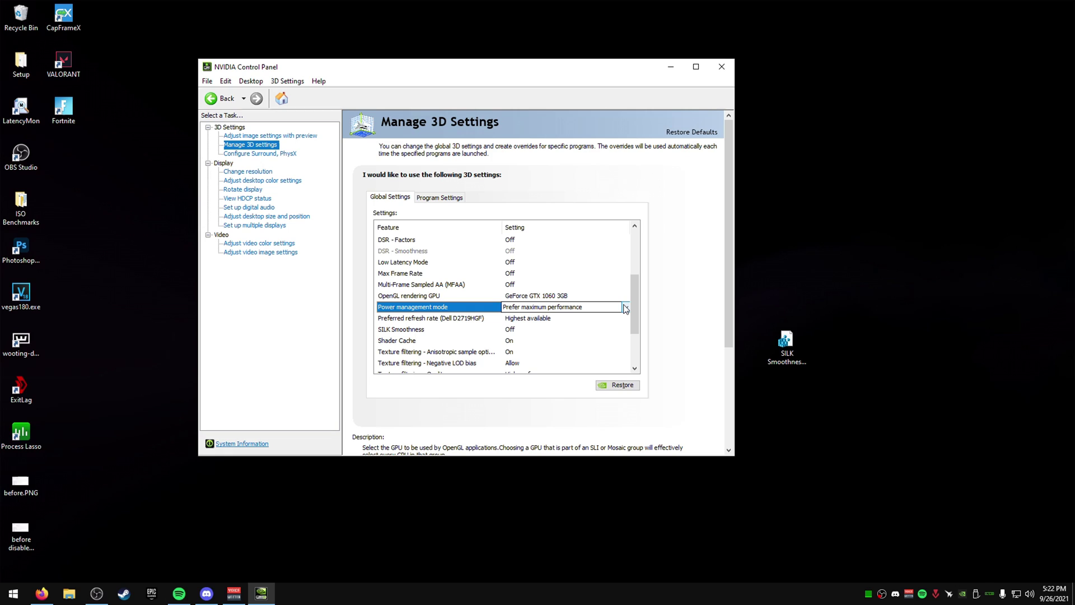
left_click(625, 308)
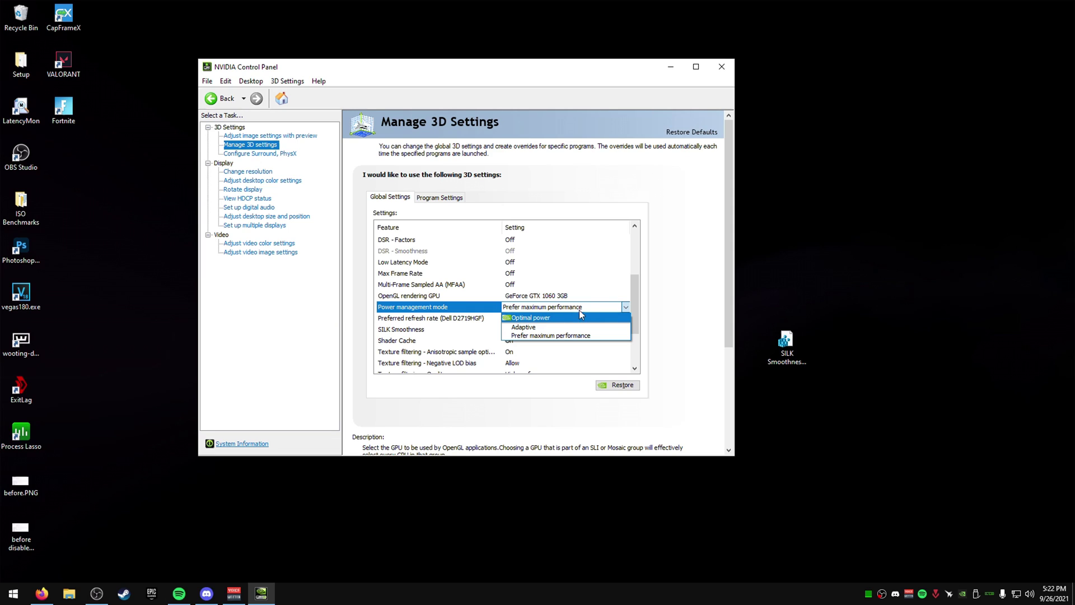
left_click(626, 307)
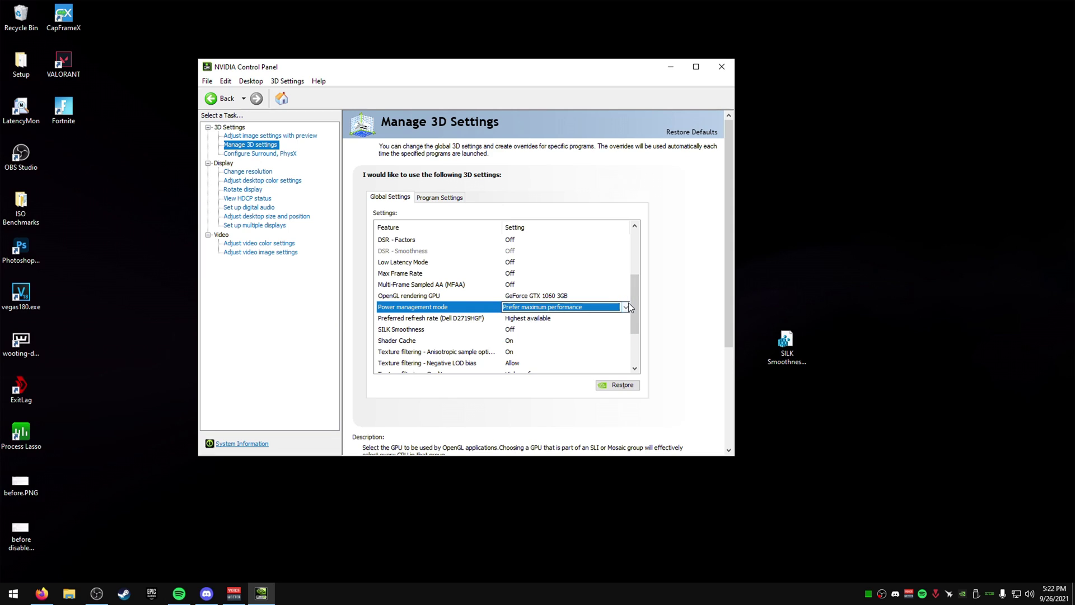
Step: Close the MSI Afterburner window that came up over the panel
scroll(630, 306, "down", 1)
left_click(948, 594)
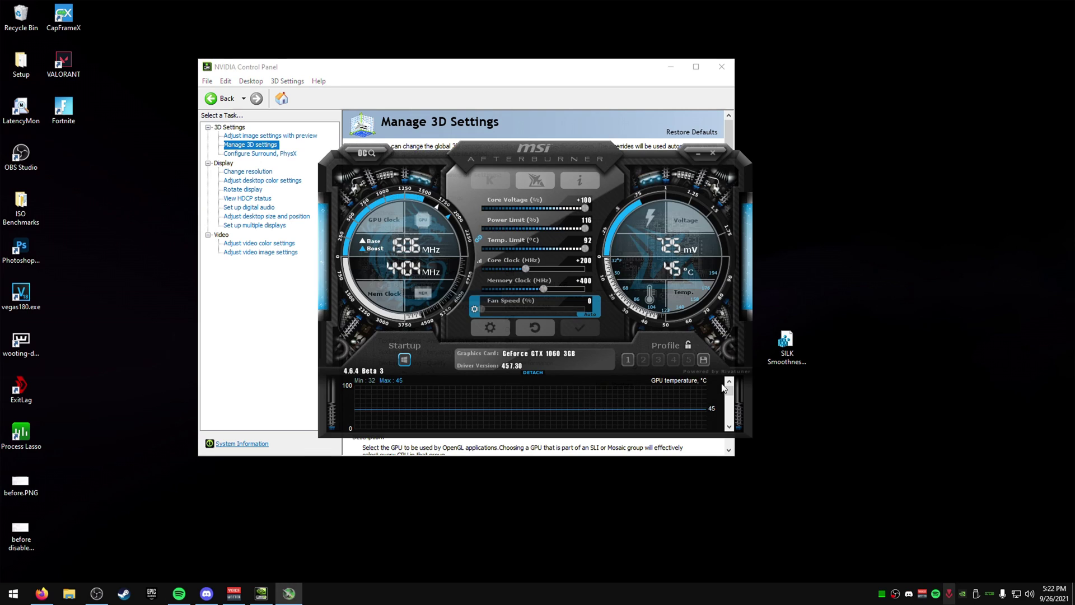
left_click(697, 152)
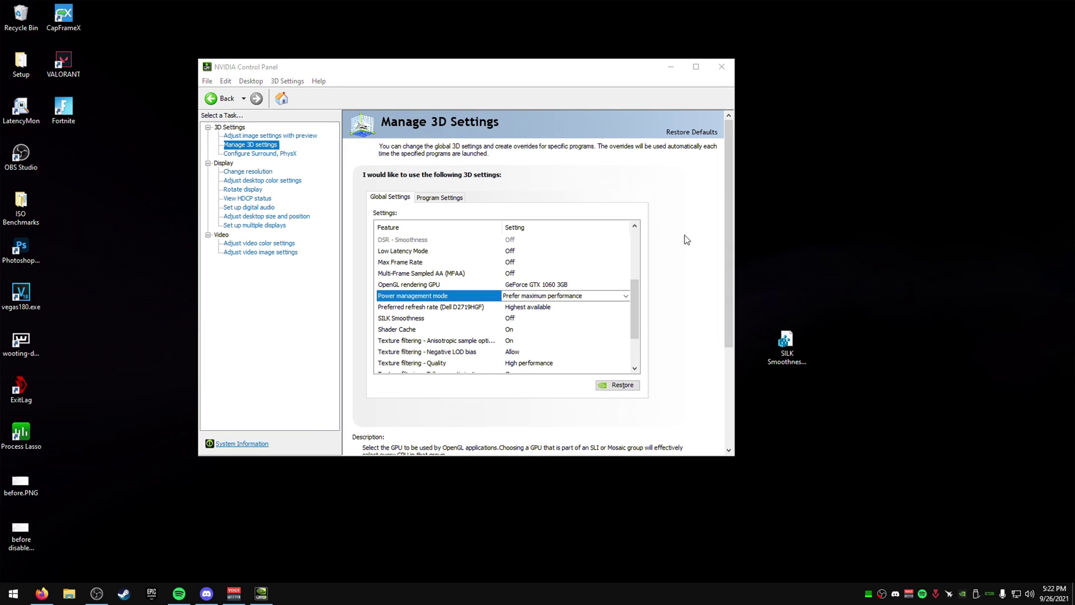
Step: Keep Preferred refresh rate at Highest available and SILK Smoothness at Off
left_click(415, 310)
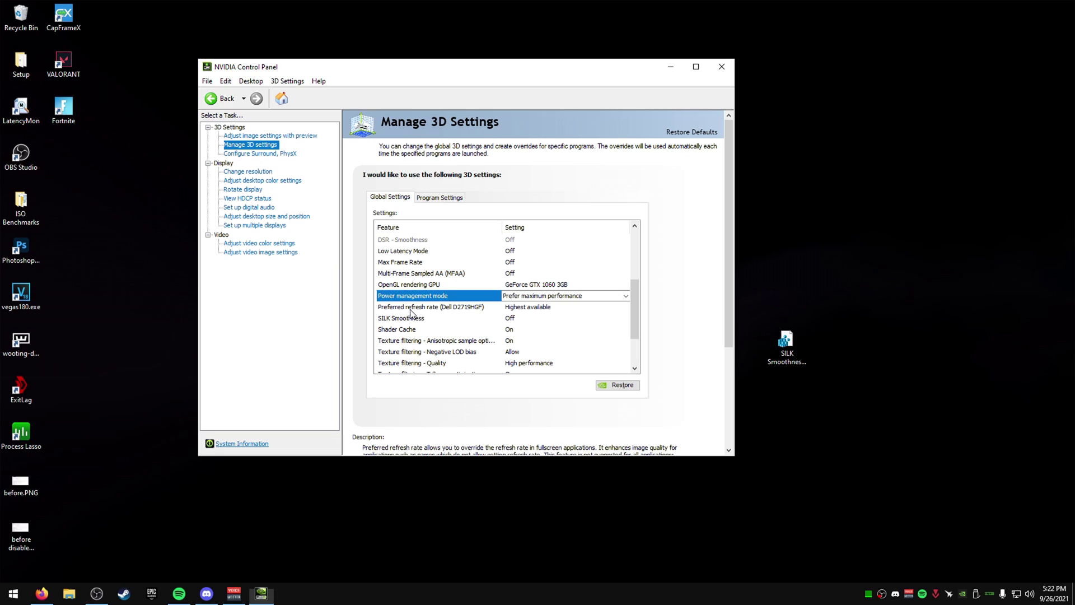
left_click(626, 306)
left_click(627, 307)
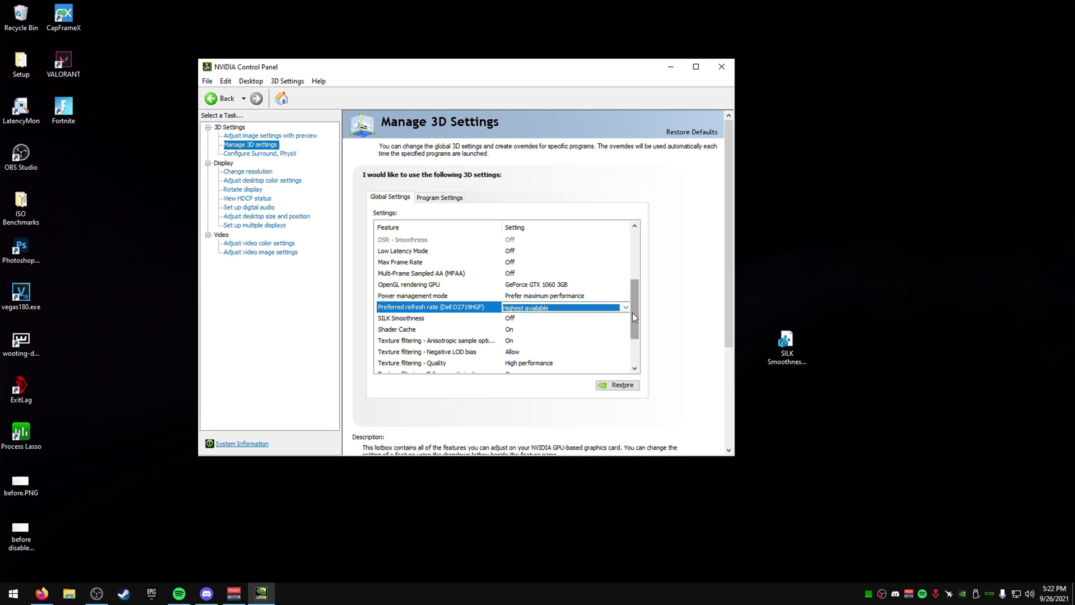
scroll(634, 313, "down", 1)
scroll(635, 317, "down", 1)
left_click(525, 273)
left_click(525, 273)
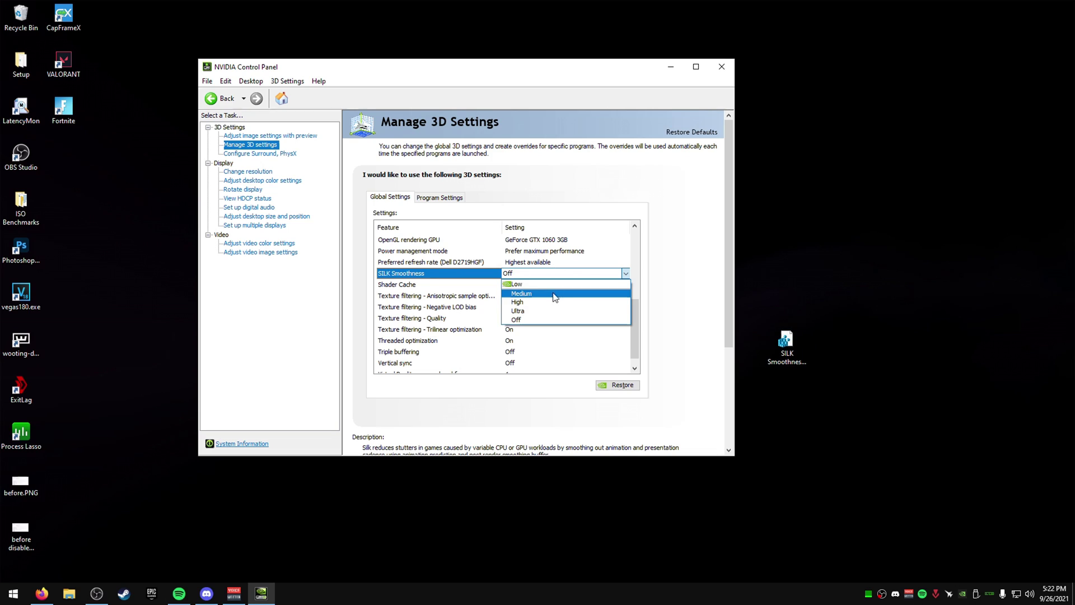
left_click(524, 322)
Step: Keep Anisotropic sample optimization On and check the Threaded optimization setting
scroll(689, 404, "down", 1)
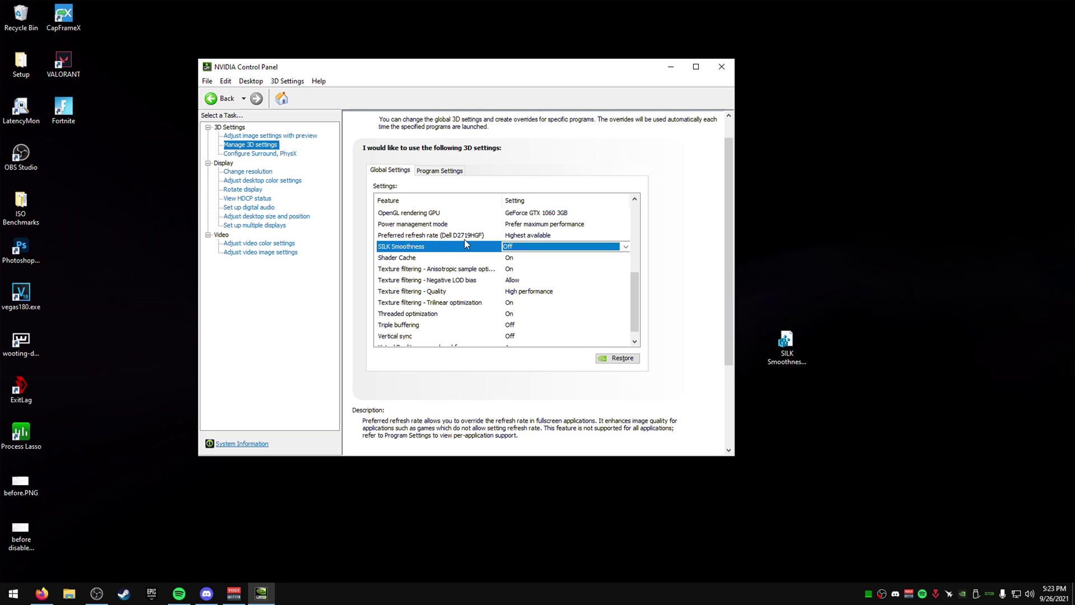
left_click(492, 274)
left_click(515, 271)
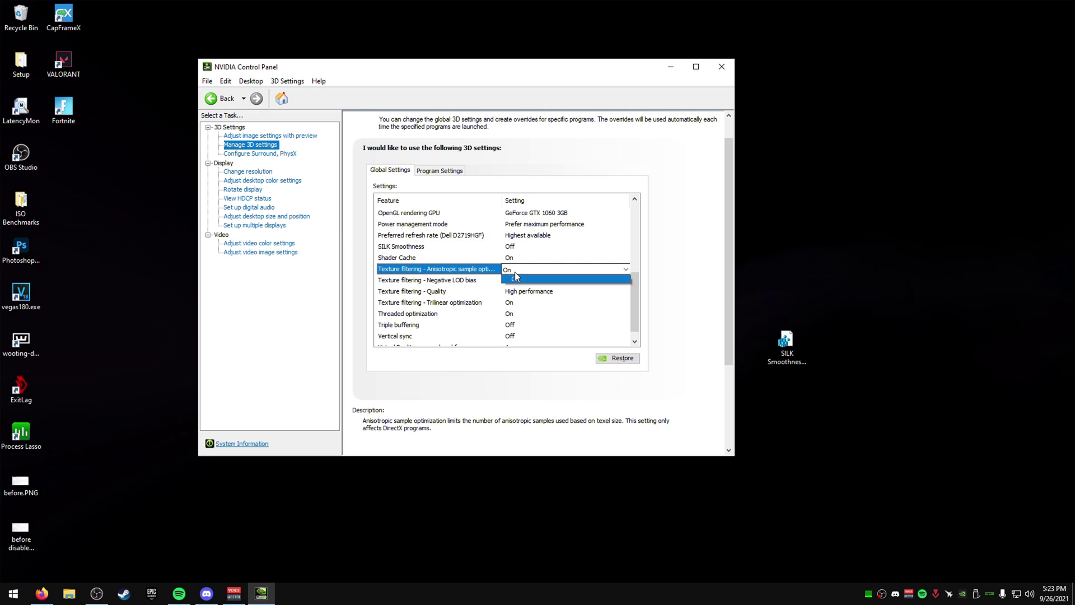
left_click(626, 270)
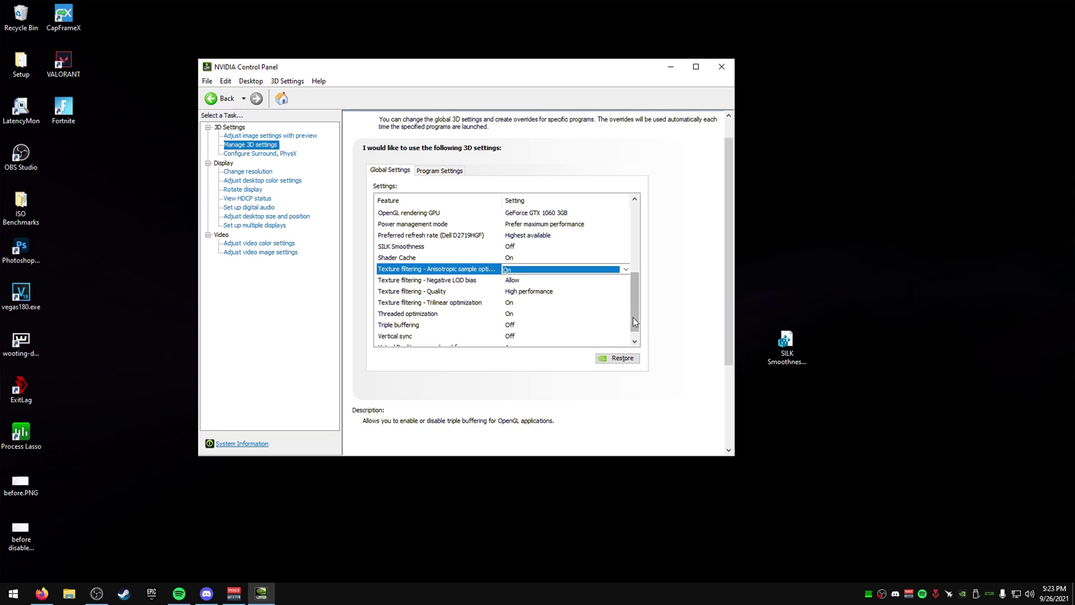
scroll(637, 301, "down", 1)
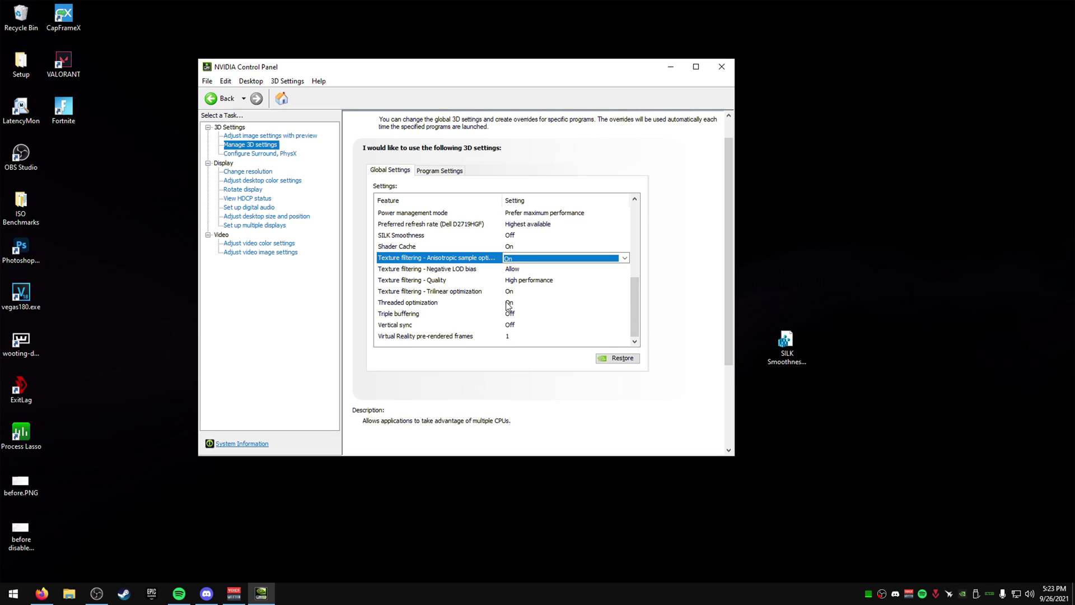
left_click(437, 303)
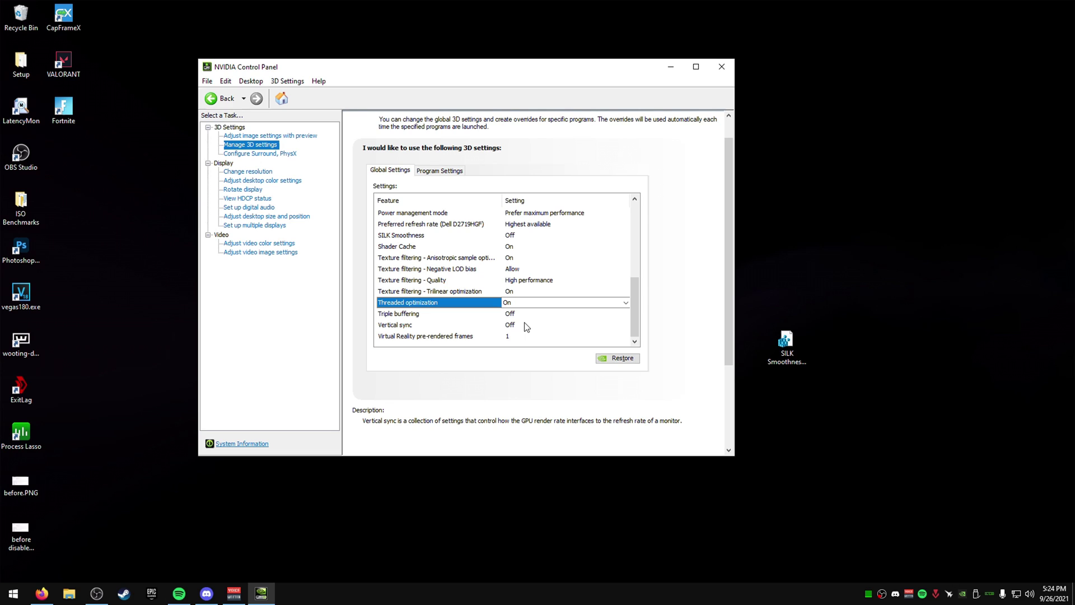
Step: Set the PhysX processor to GeForce GTX 1060 3GB and apply the change
left_click(260, 154)
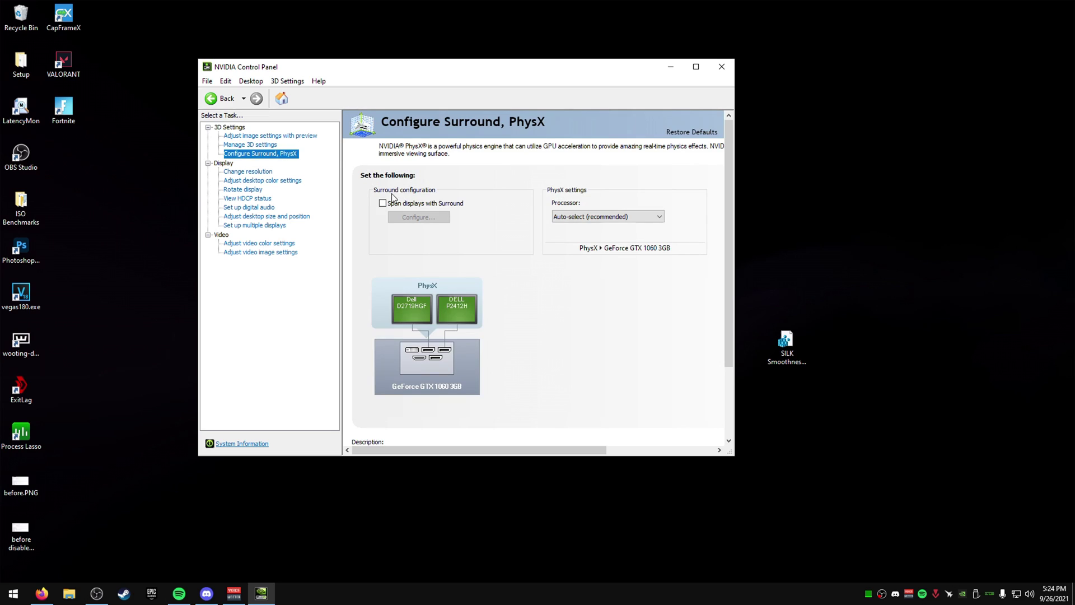
left_click(589, 217)
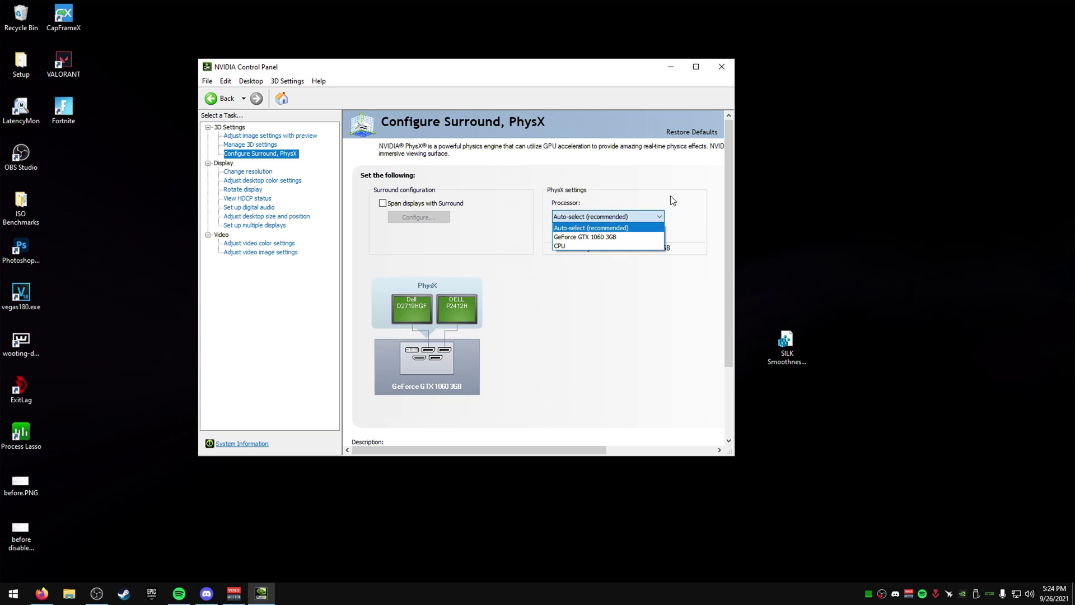
left_click(594, 237)
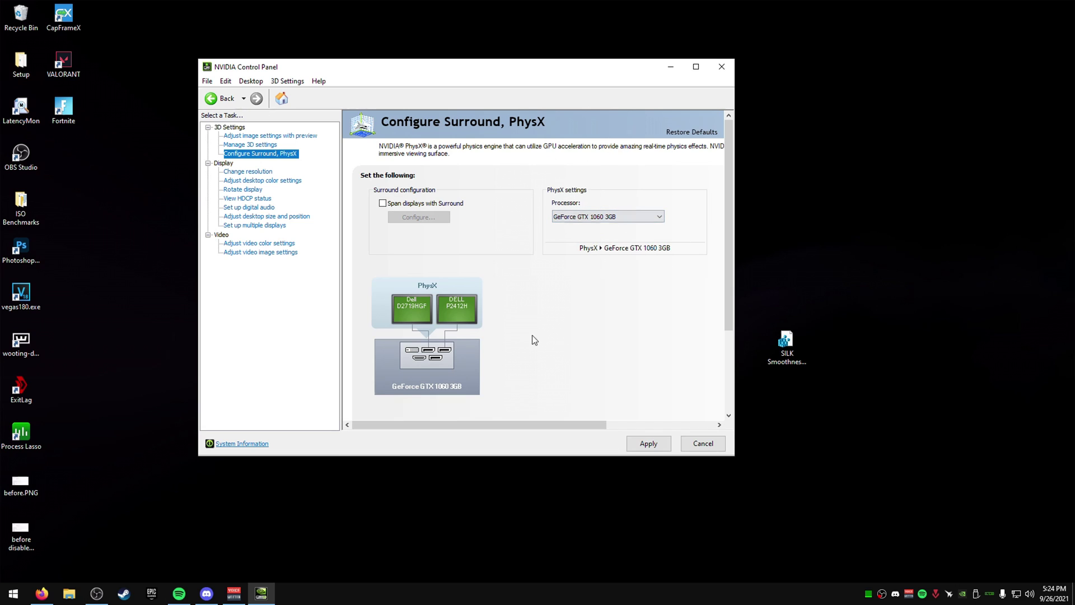
left_click(661, 444)
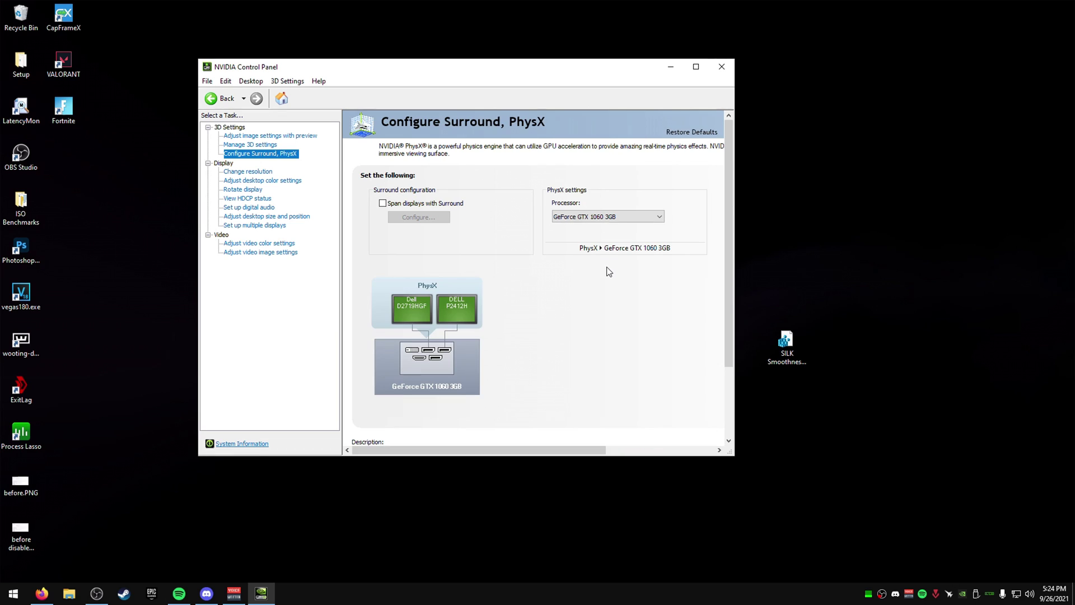
Step: Look at the custom resolutions under Change resolution without changes, then go to desktop colour settings
left_click(251, 173)
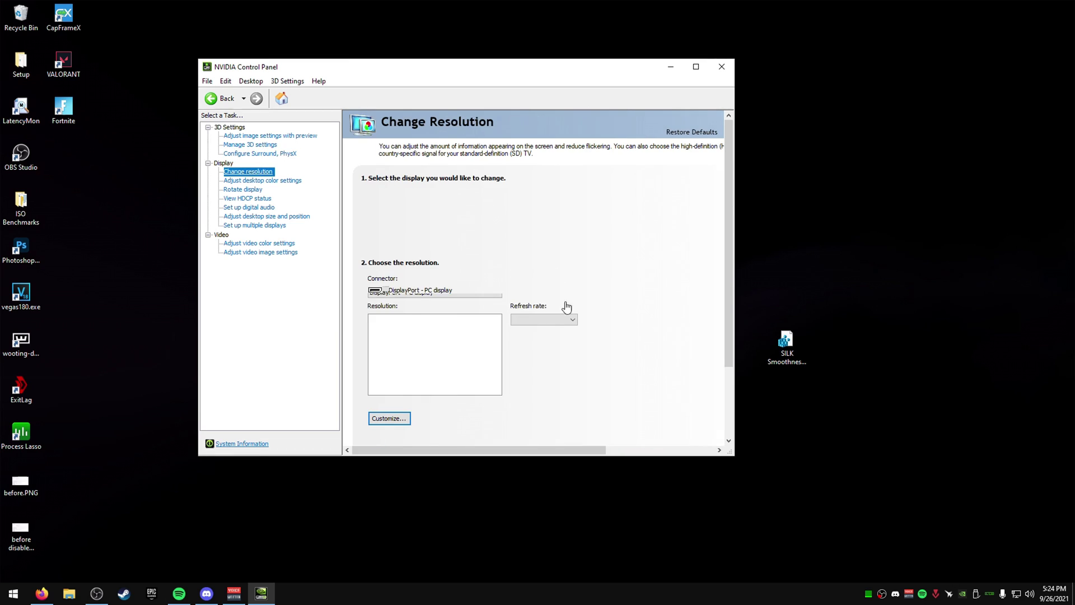
left_click(392, 419)
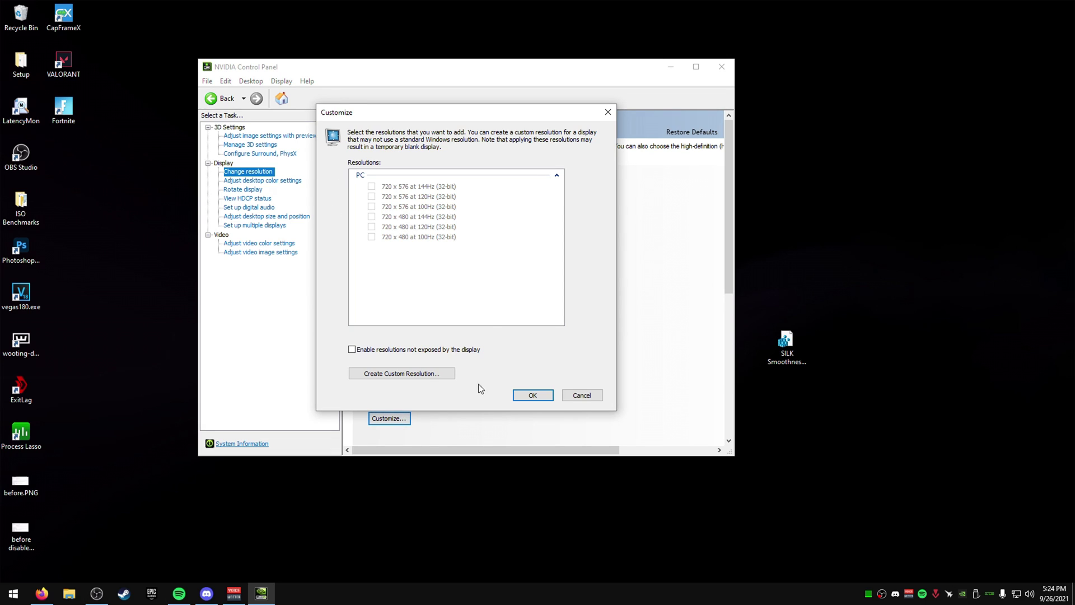
left_click(581, 395)
left_click(263, 180)
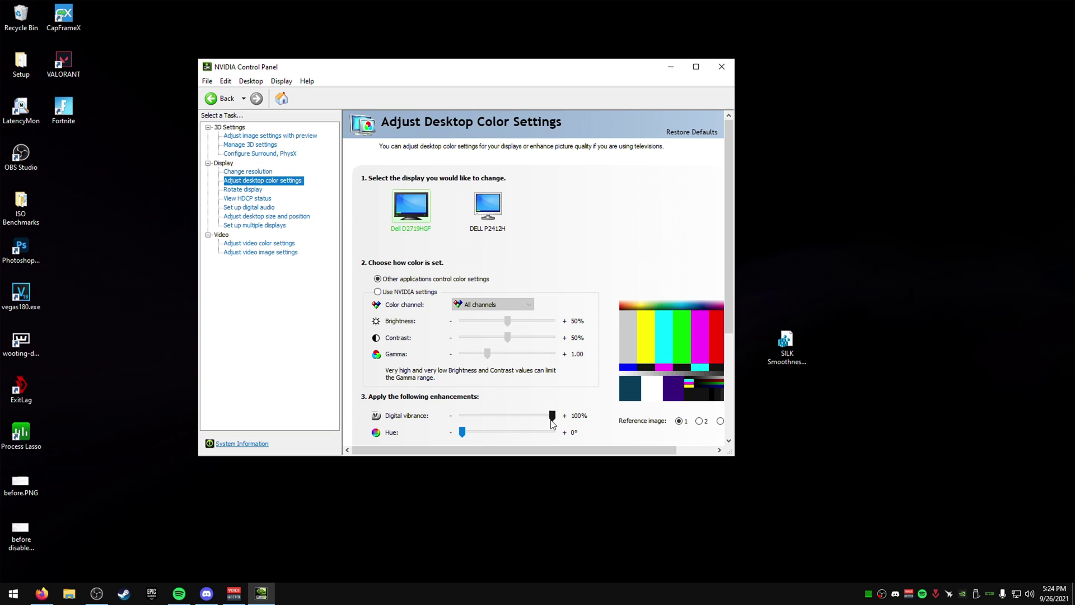
Step: Set Digital vibrance to 100% on the Dell D2719HGF monitor and apply it
left_click(487, 230)
left_click(426, 206)
mouse_move(552, 416)
left_mouse_down()
mouse_move(532, 420)
mouse_move(553, 416)
left_mouse_up()
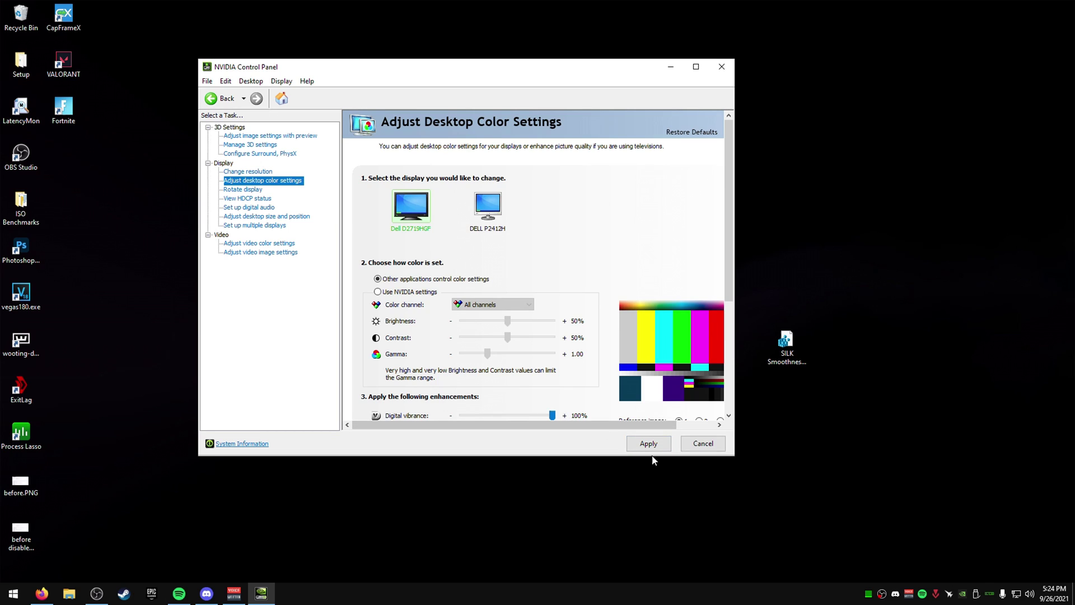
left_click(659, 448)
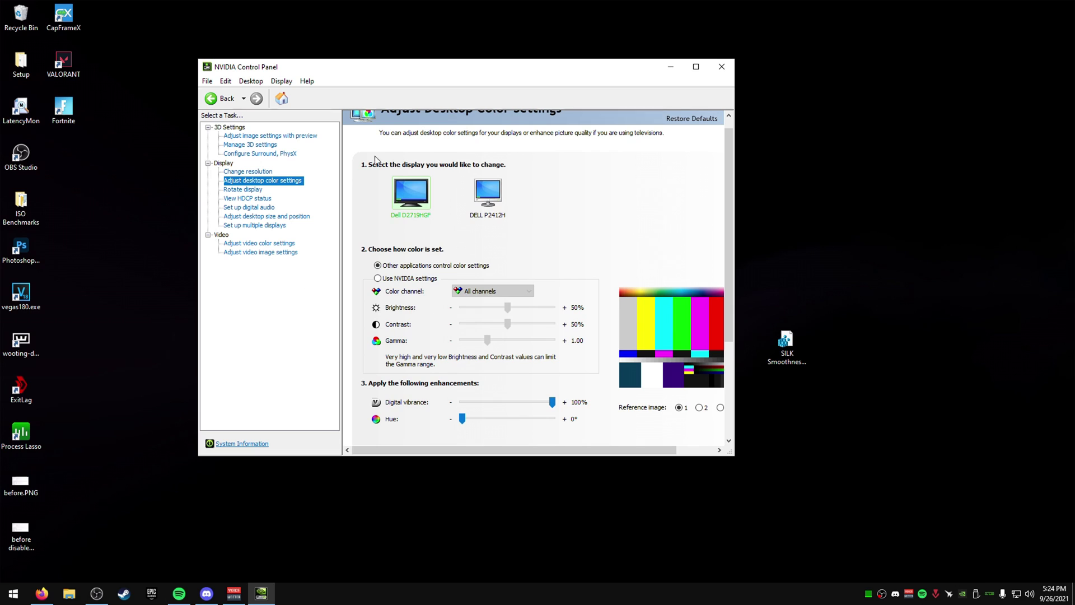
Step: Browse rotation, HDCP status, digital audio and desktop size pages, ending on Set up multiple displays
left_click(243, 190)
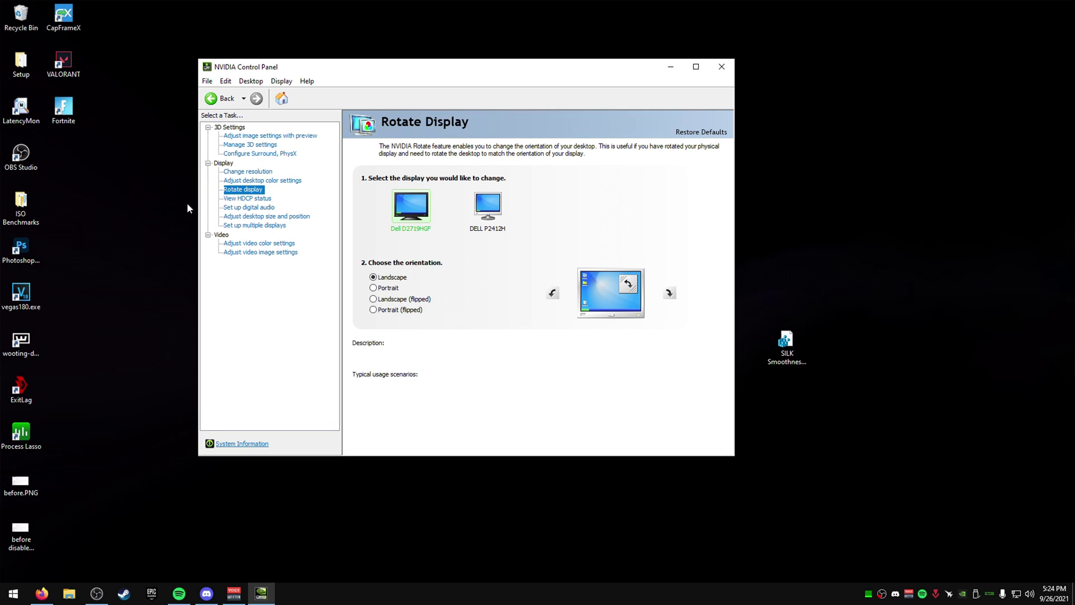
left_click(229, 200)
left_click(234, 207)
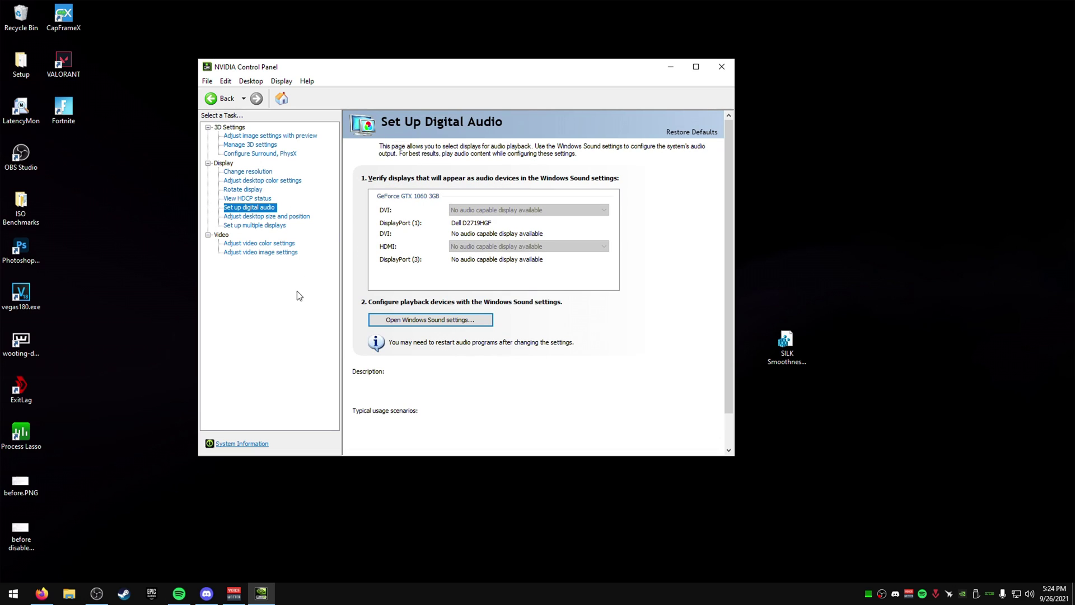
left_click(252, 216)
scroll(626, 327, "down", 1)
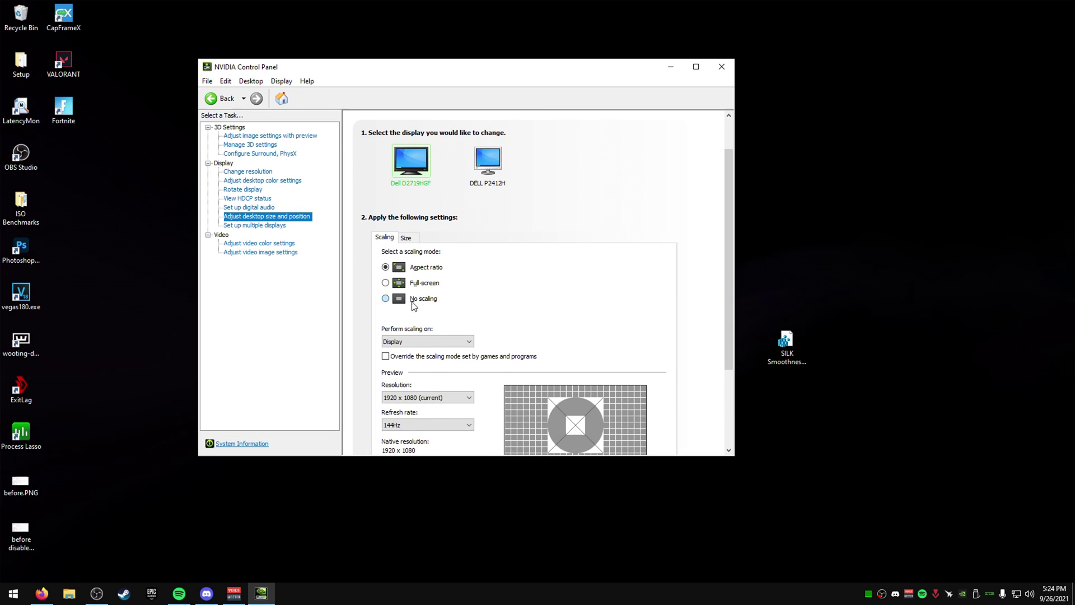
scroll(682, 356, "down", 2)
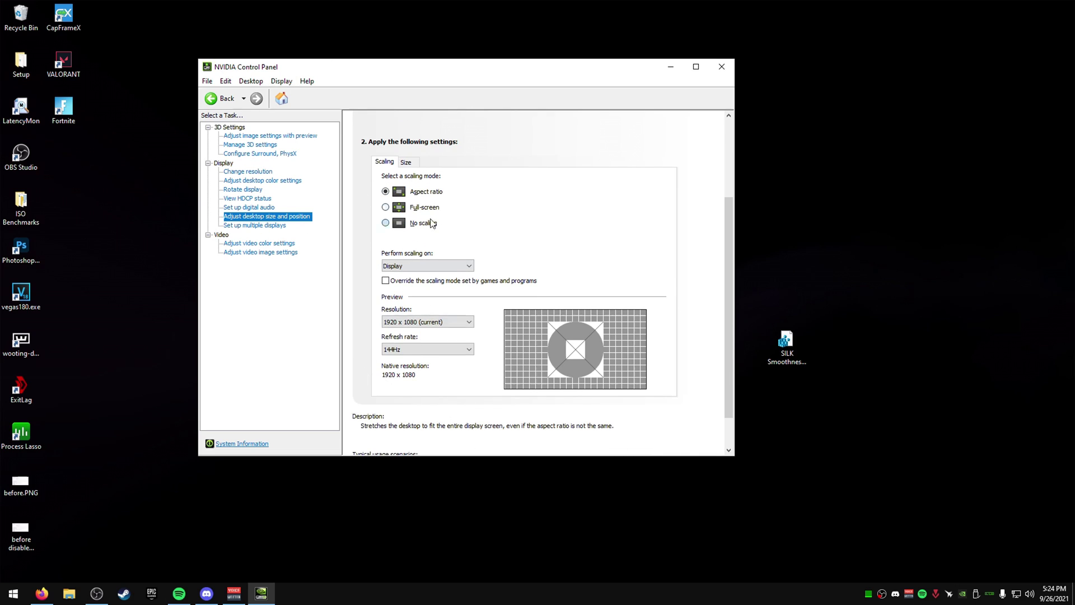
scroll(432, 224, "up", 1)
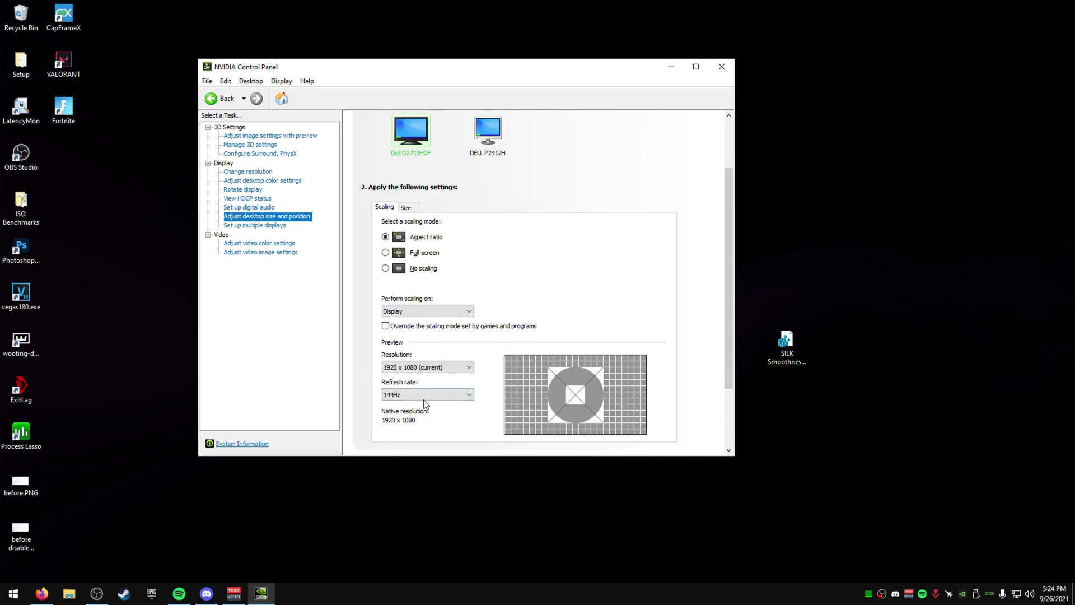
left_click(253, 227)
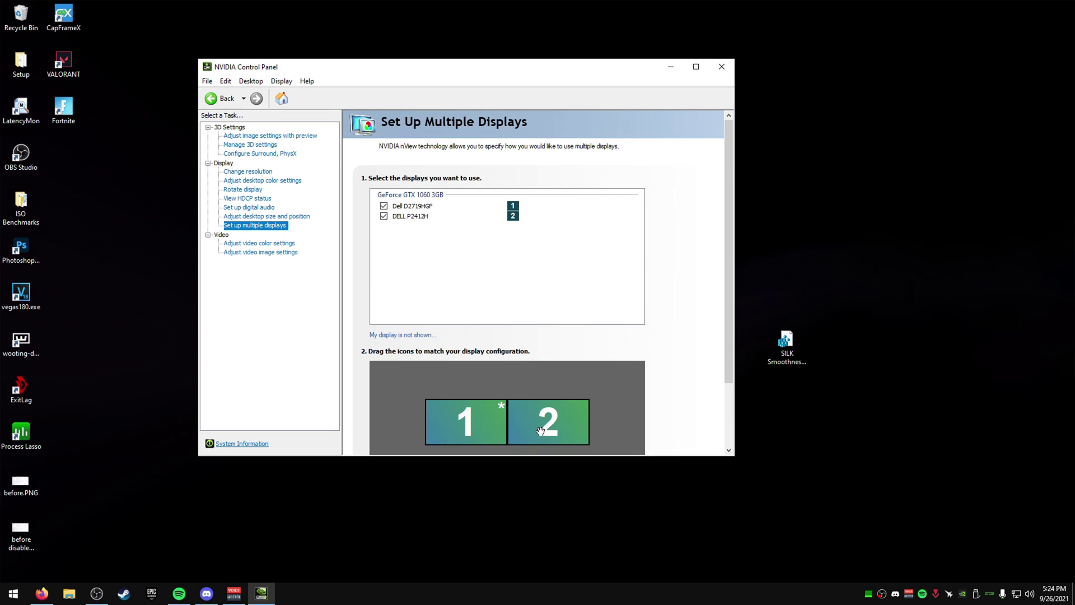
mouse_move(541, 432)
left_mouse_down()
mouse_move(455, 431)
mouse_move(539, 430)
left_mouse_up()
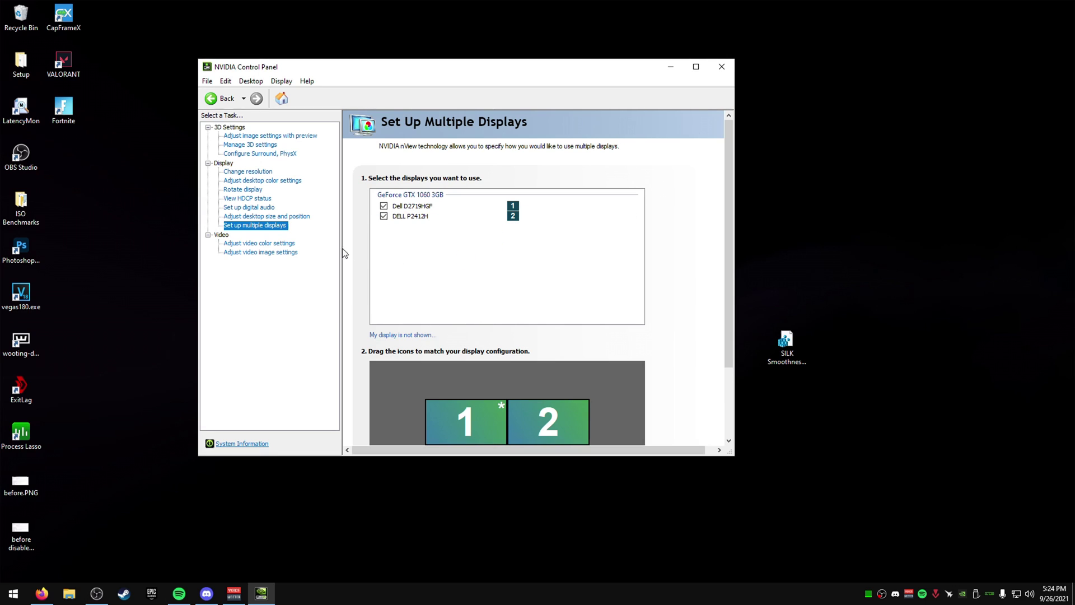
Step: On the first monitor, let NVIDIA settings control video colour with Full (0-255) dynamic range
left_click(280, 243)
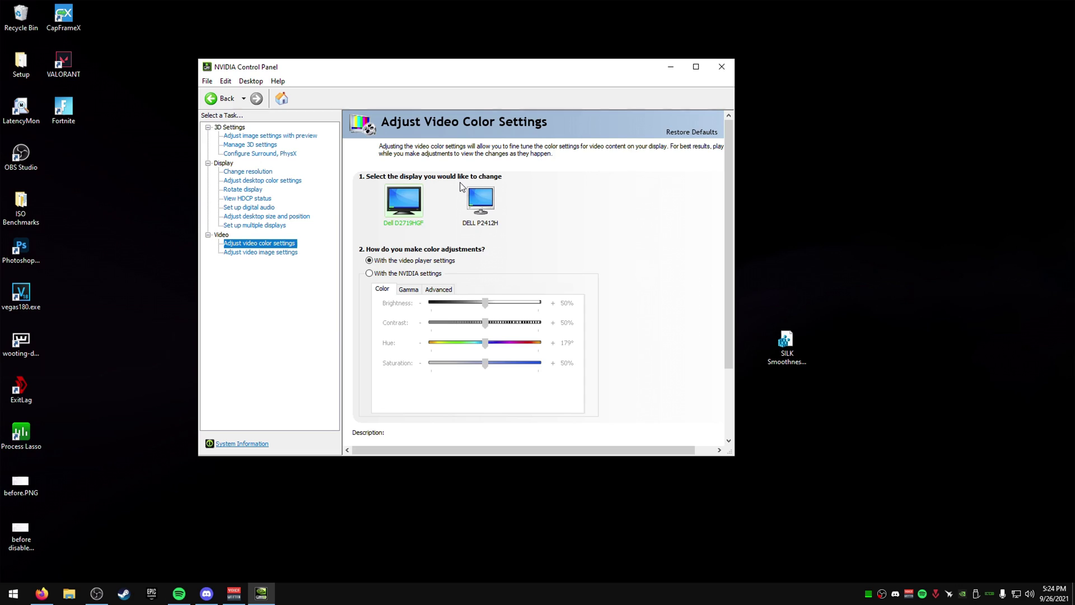
left_click(450, 288)
left_click(380, 276)
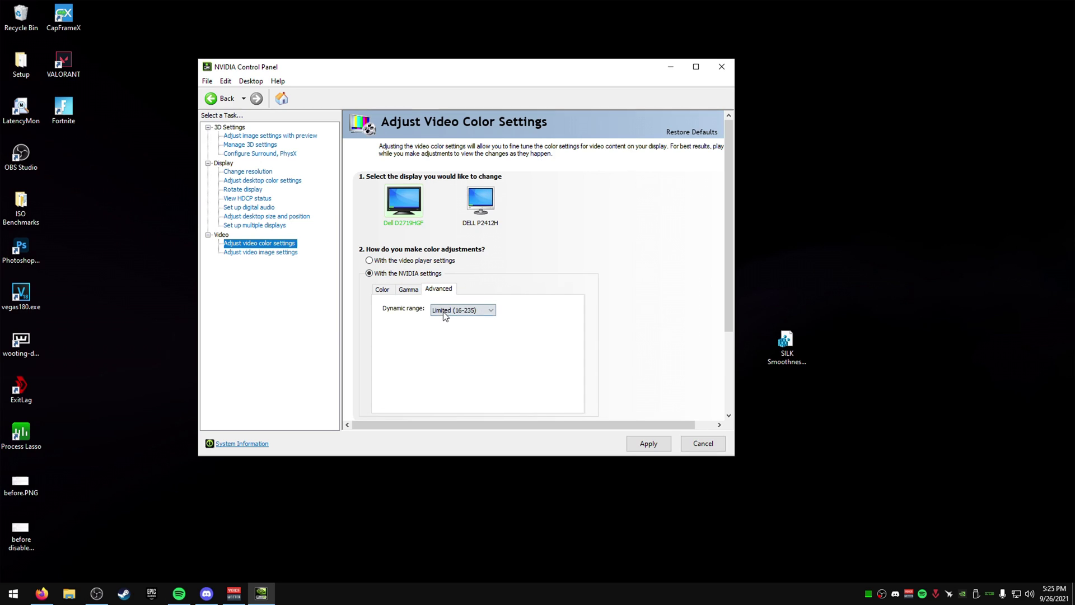
left_click(448, 311)
left_click(468, 323)
Step: Give the DELL P2412H monitor the same NVIDIA settings with Full (0-255) dynamic range and apply
left_click(481, 200)
left_click(369, 273)
left_click(448, 310)
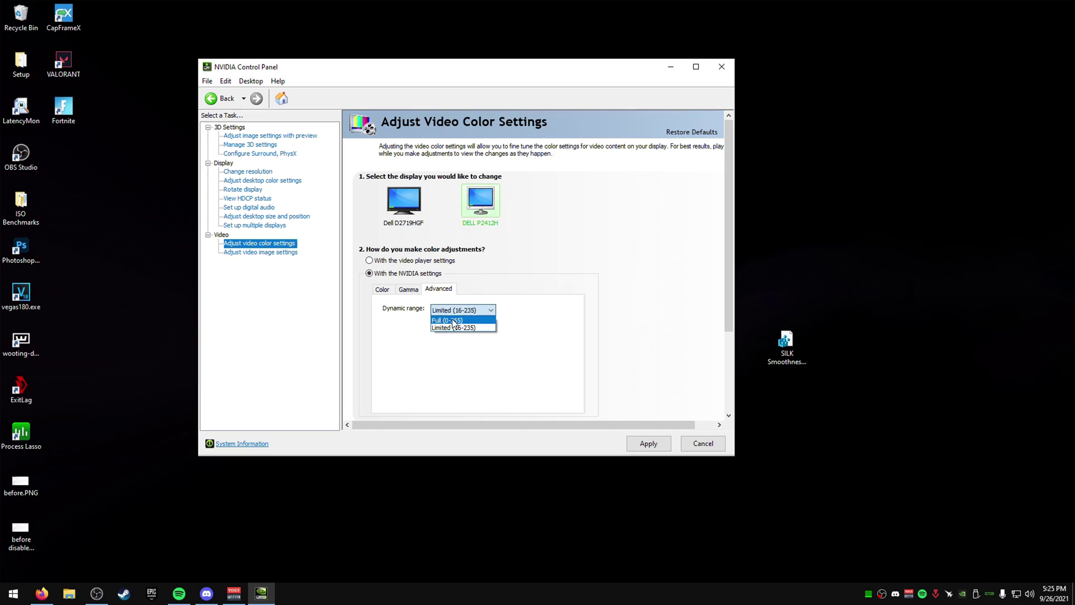
left_click(458, 320)
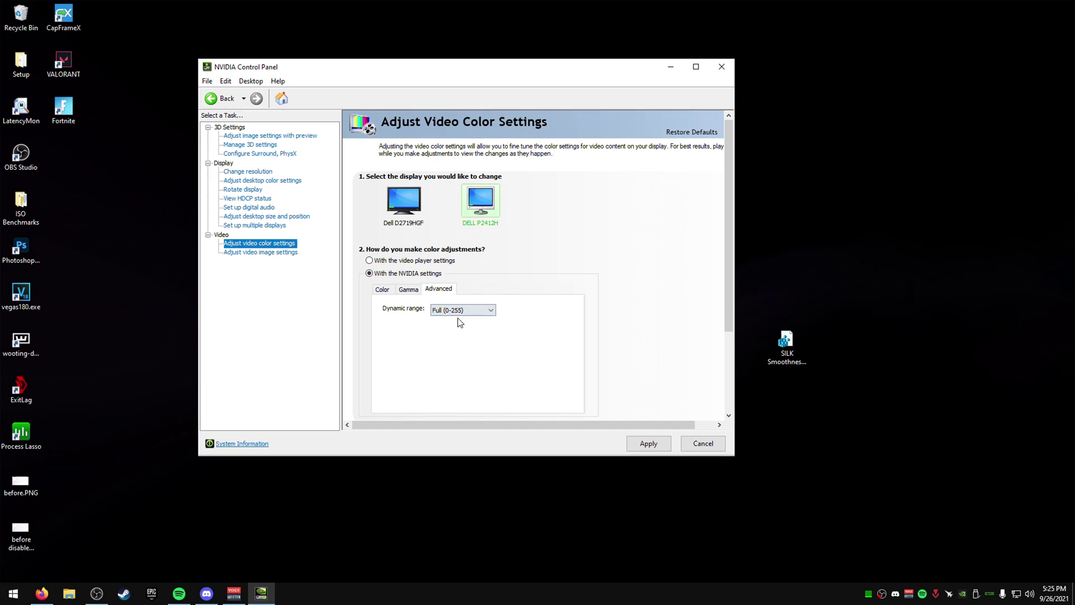
left_click(650, 444)
Step: Look over the gamma and colour adjustment options, then go to Adjust video image settings
left_click(408, 289)
left_click(384, 289)
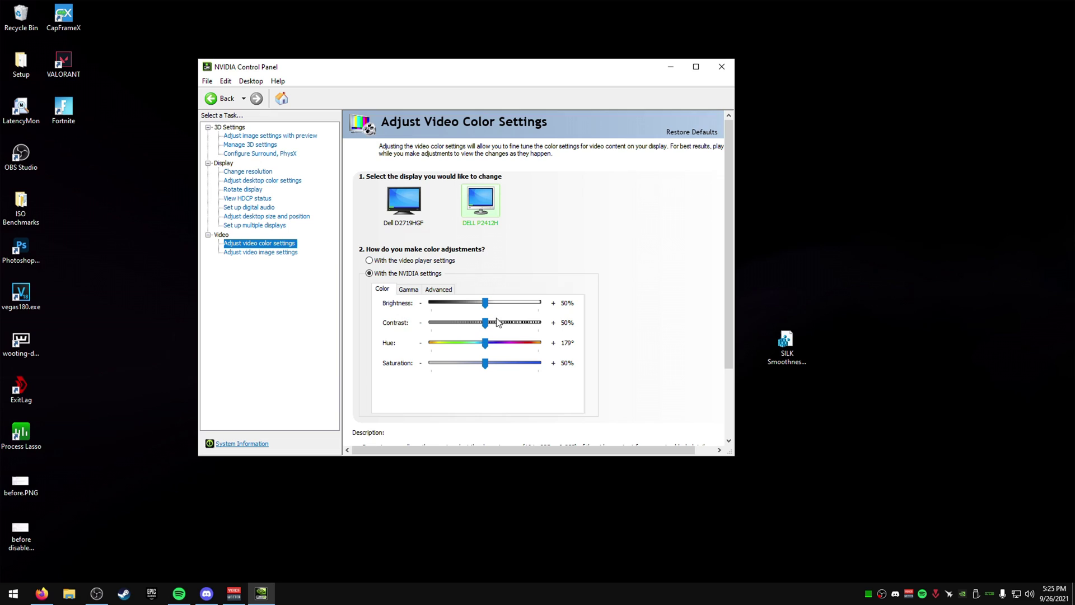
left_click(269, 252)
Step: Review the video image settings without changes, close NVIDIA Control Panel, and select SILK Smoothness.reg
scroll(580, 397, "down", 2)
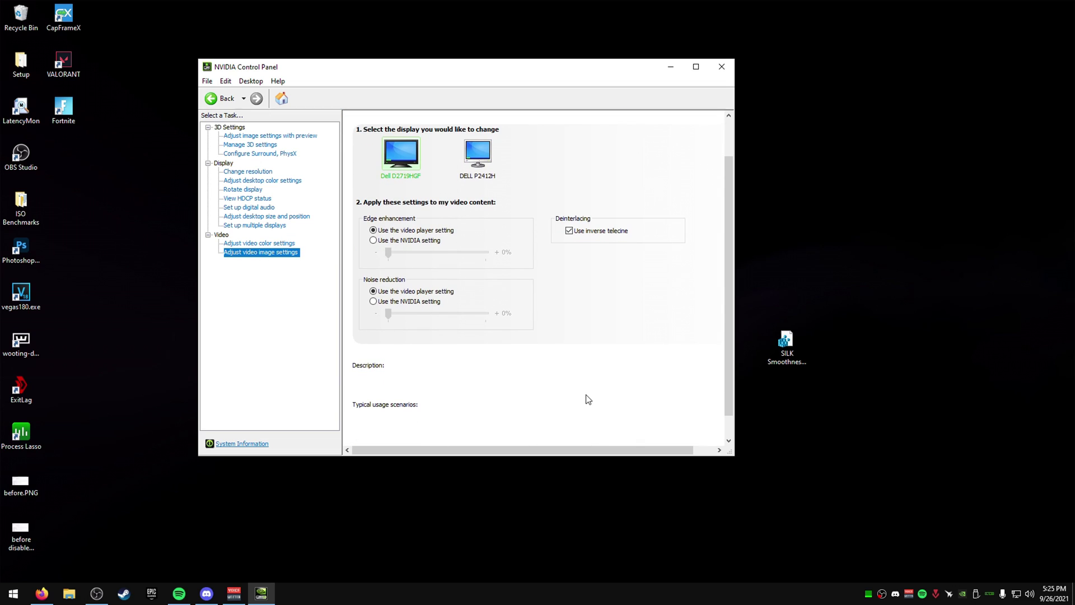
scroll(566, 387, "down", 1)
scroll(566, 386, "up", 3)
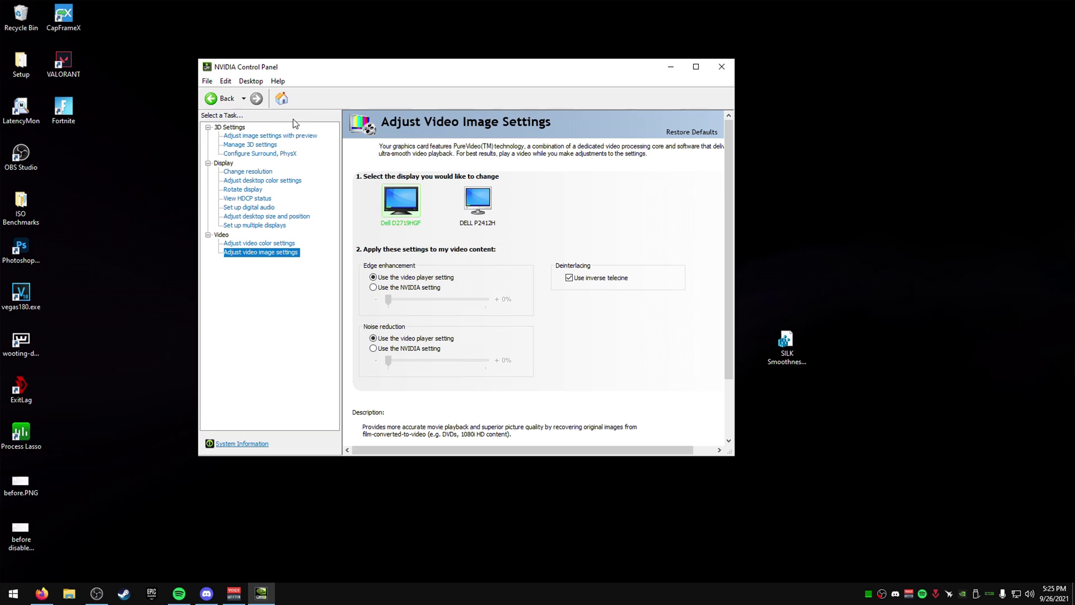
left_click(722, 67)
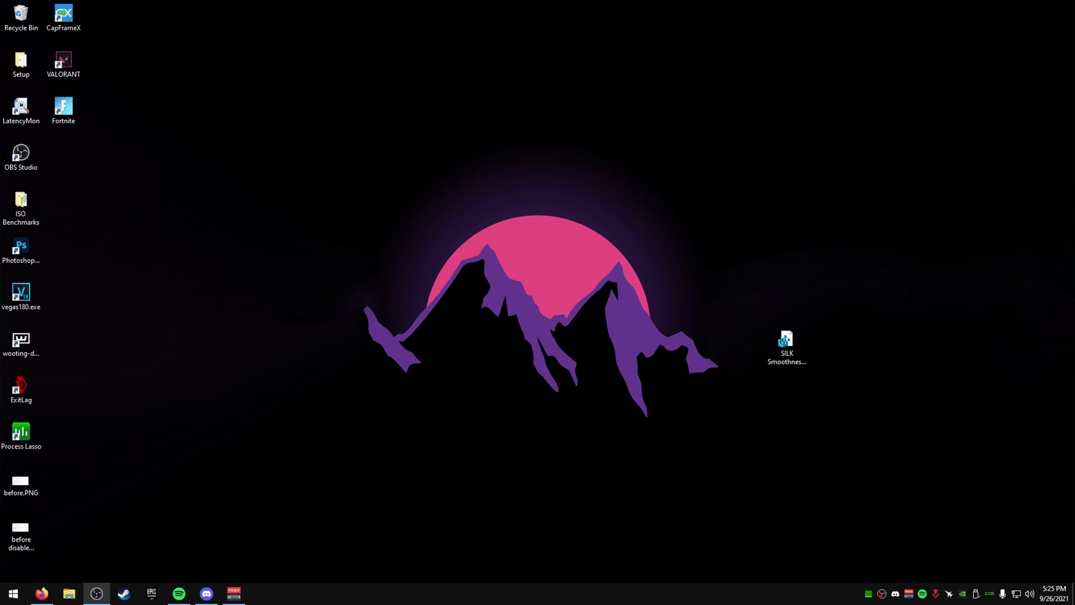
left_click(786, 343)
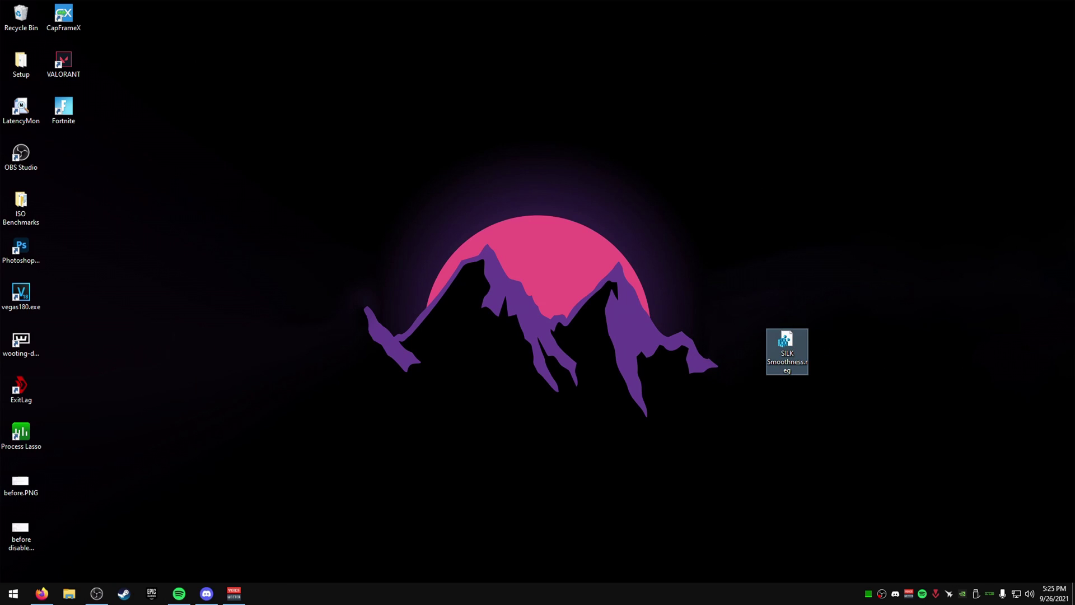